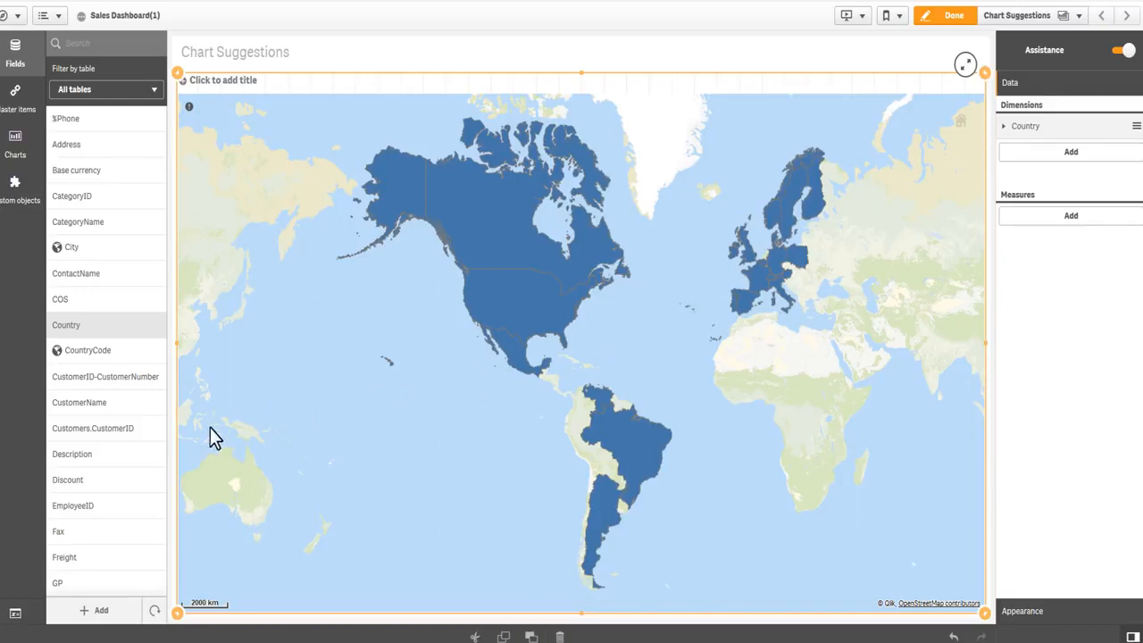
- Add the Sales field as a measure to the Country map, and add the ProductName field to the same chart
scroll(138, 470, down, 6)
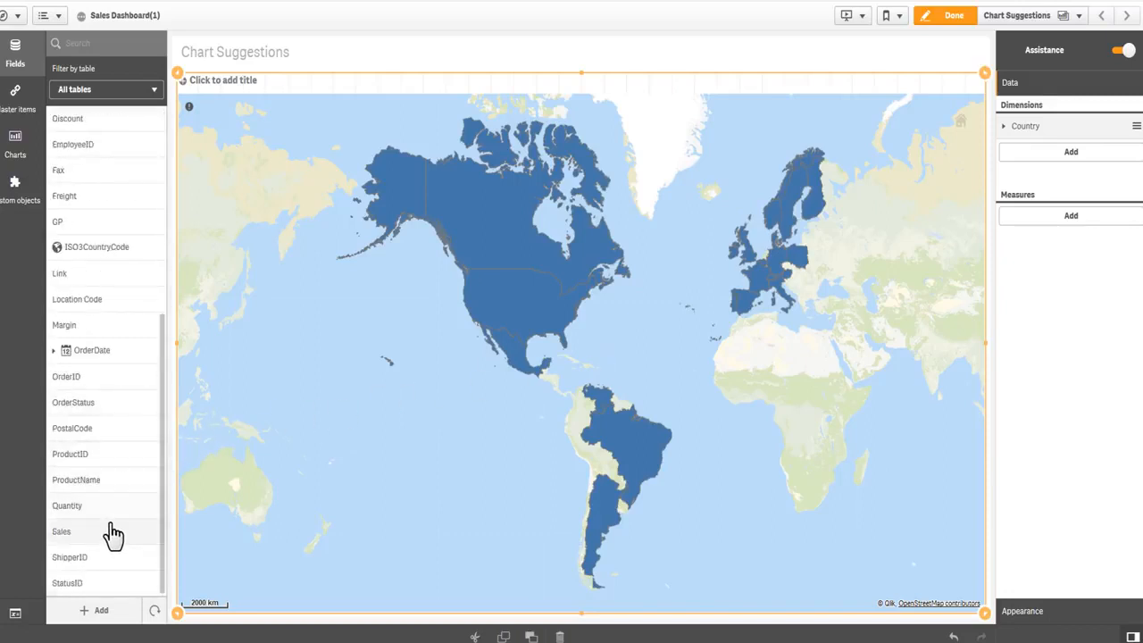
drag(114, 534, 615, 382)
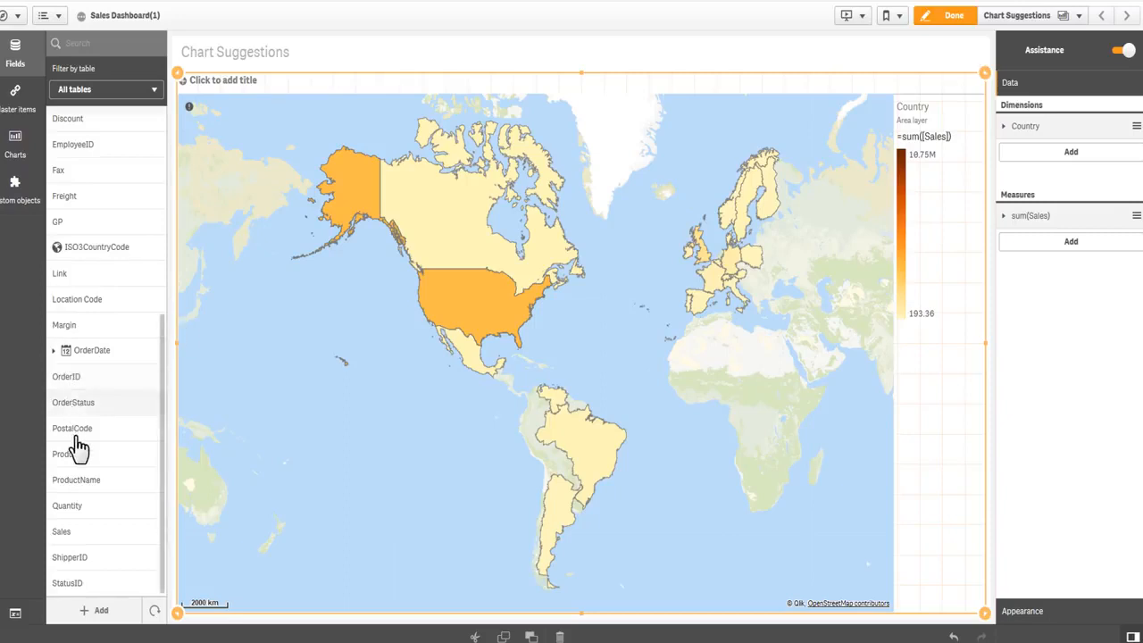
drag(76, 485, 524, 396)
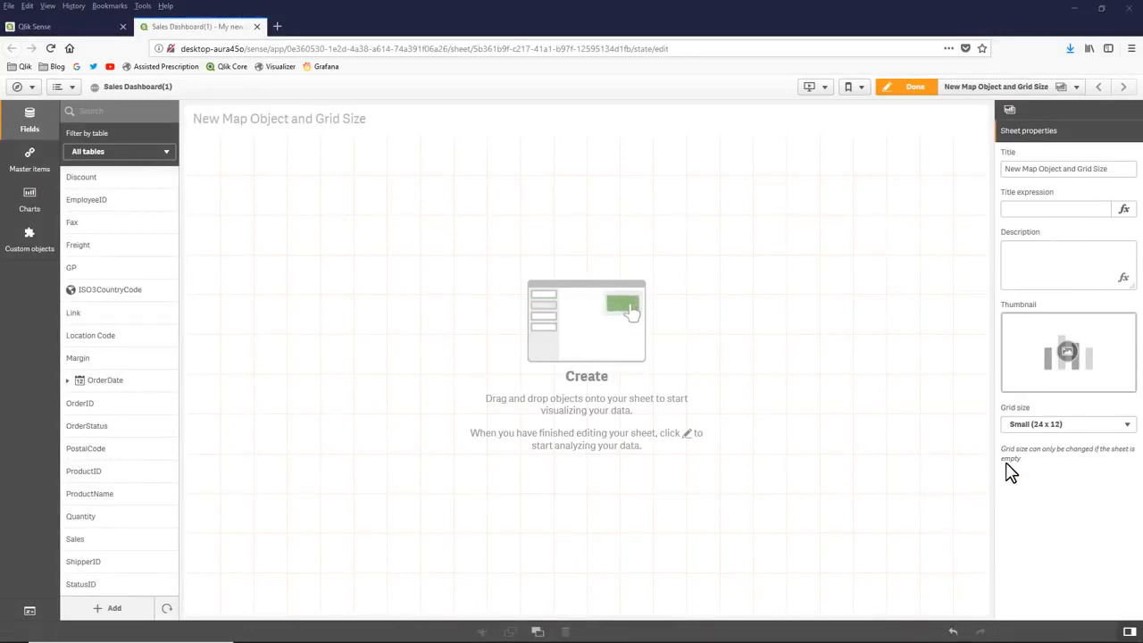
- Set the grid size of the empty sheet to Medium (30 x 15)
click(1054, 428)
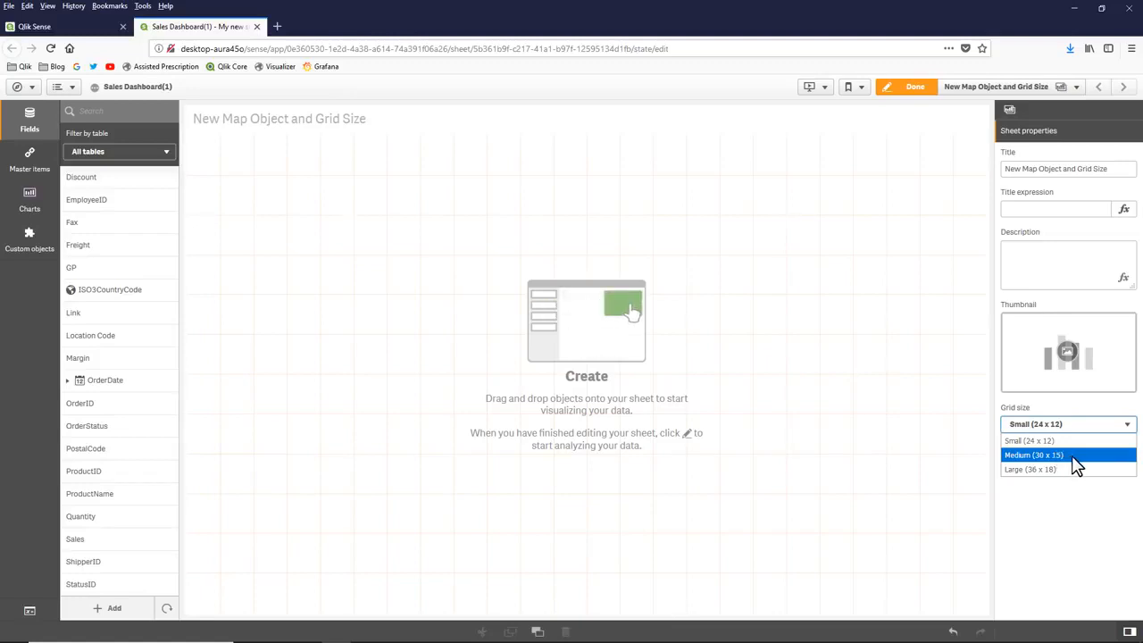
click(1074, 458)
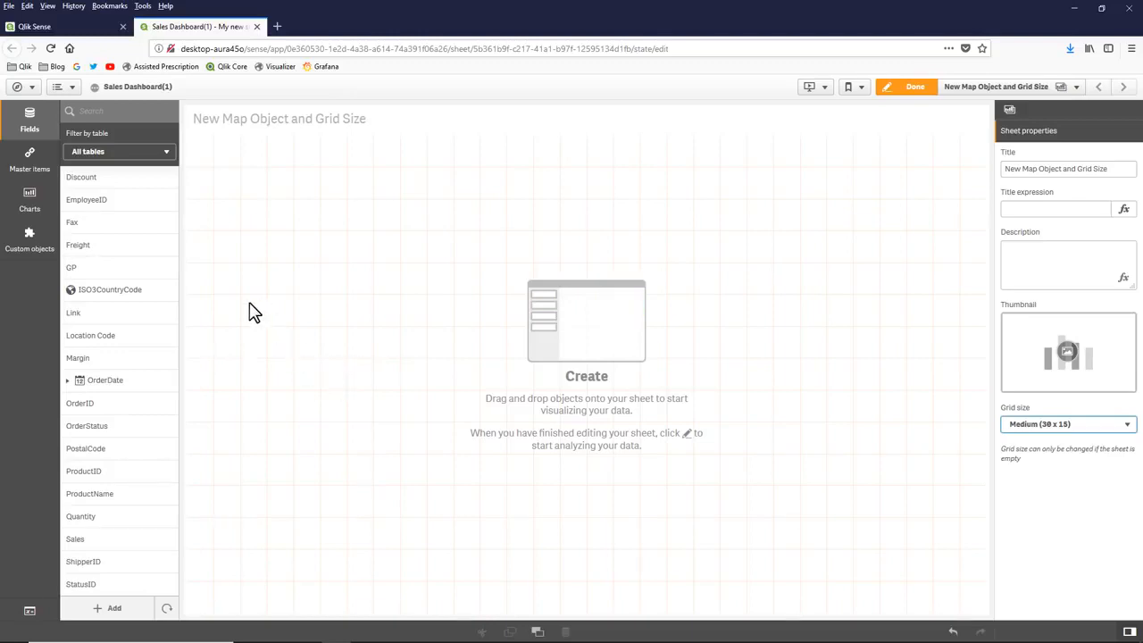
- Add a map object to the sheet and review its map settings and appearance options
click(30, 201)
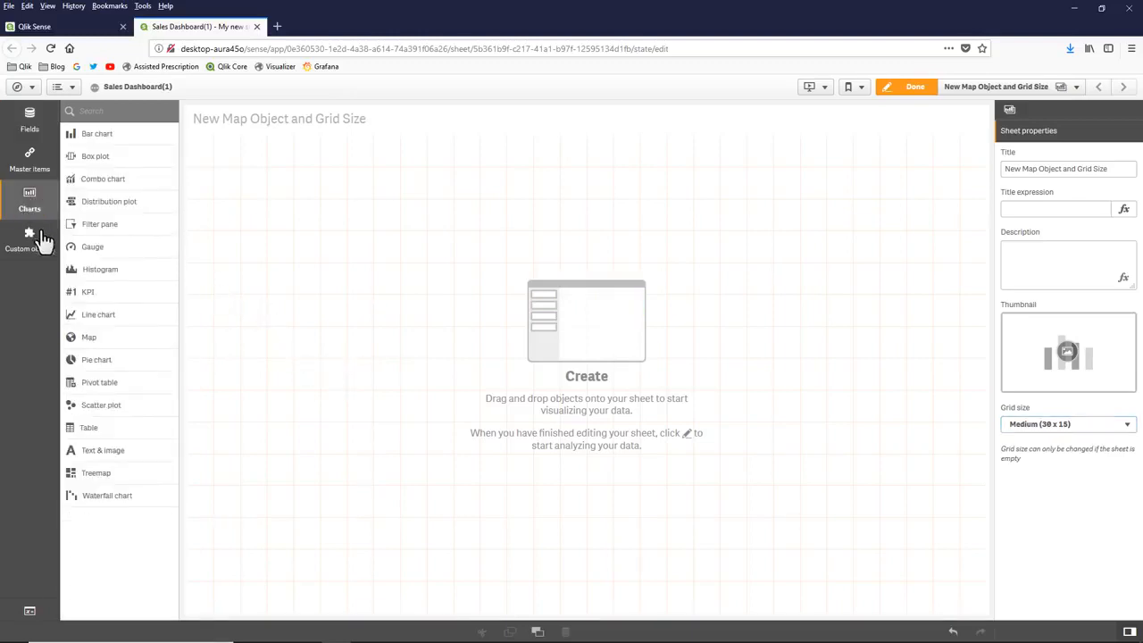
drag(140, 345, 528, 349)
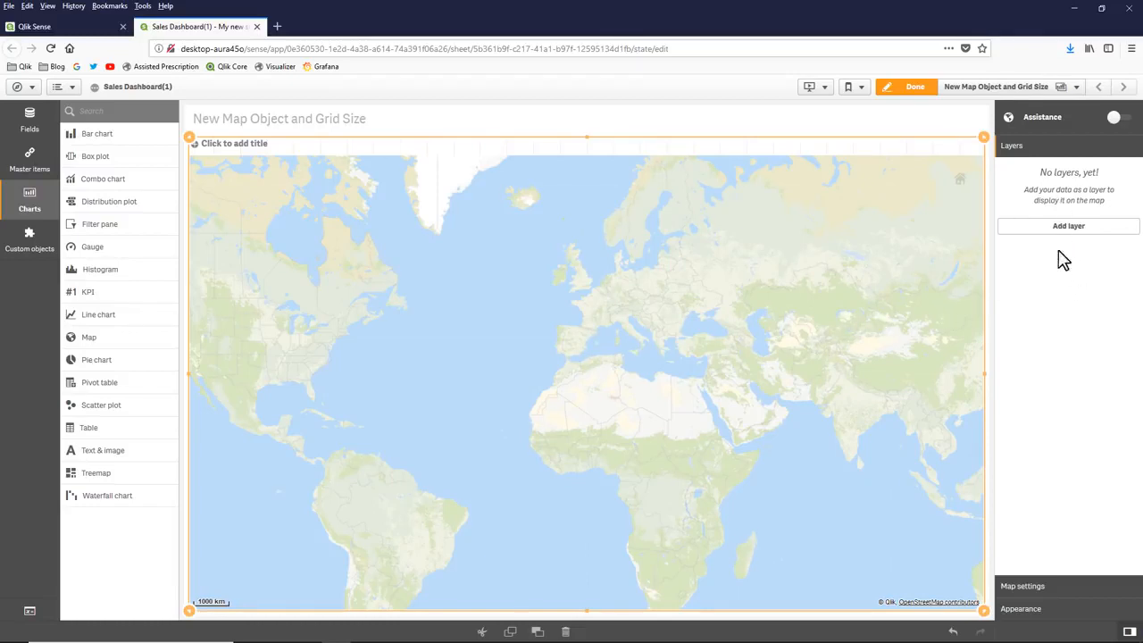
click(1041, 589)
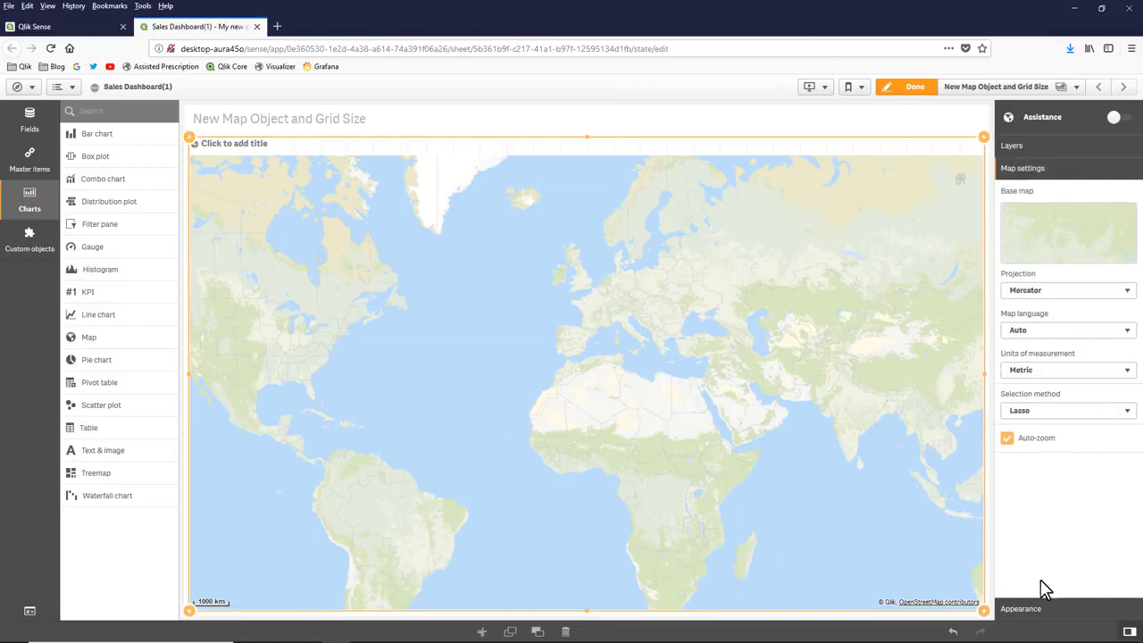
click(1041, 614)
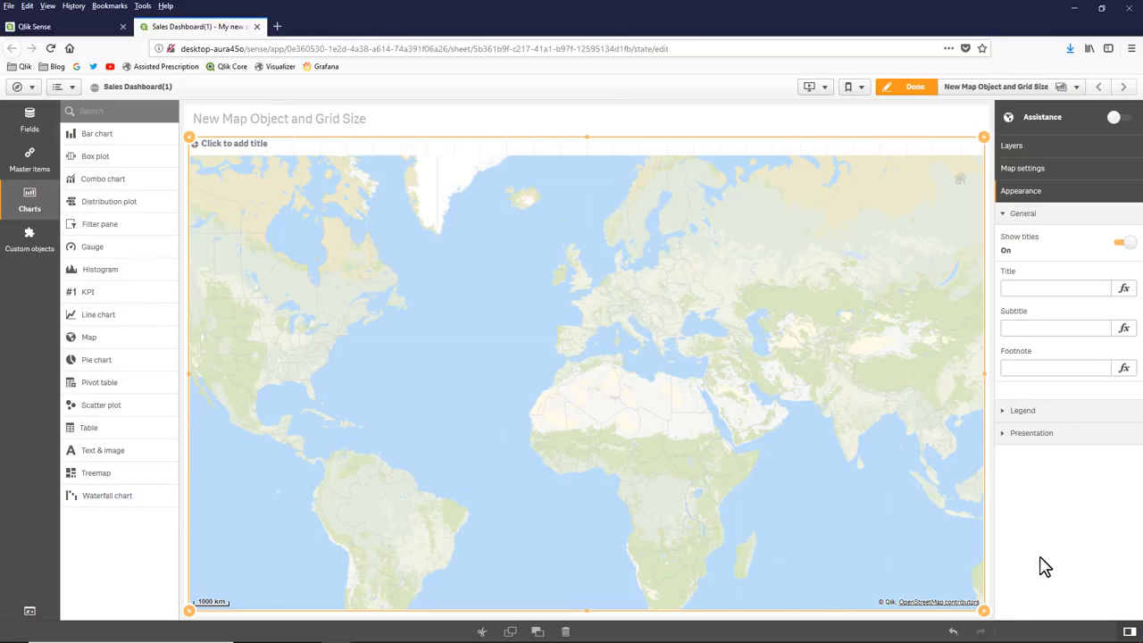
click(1026, 148)
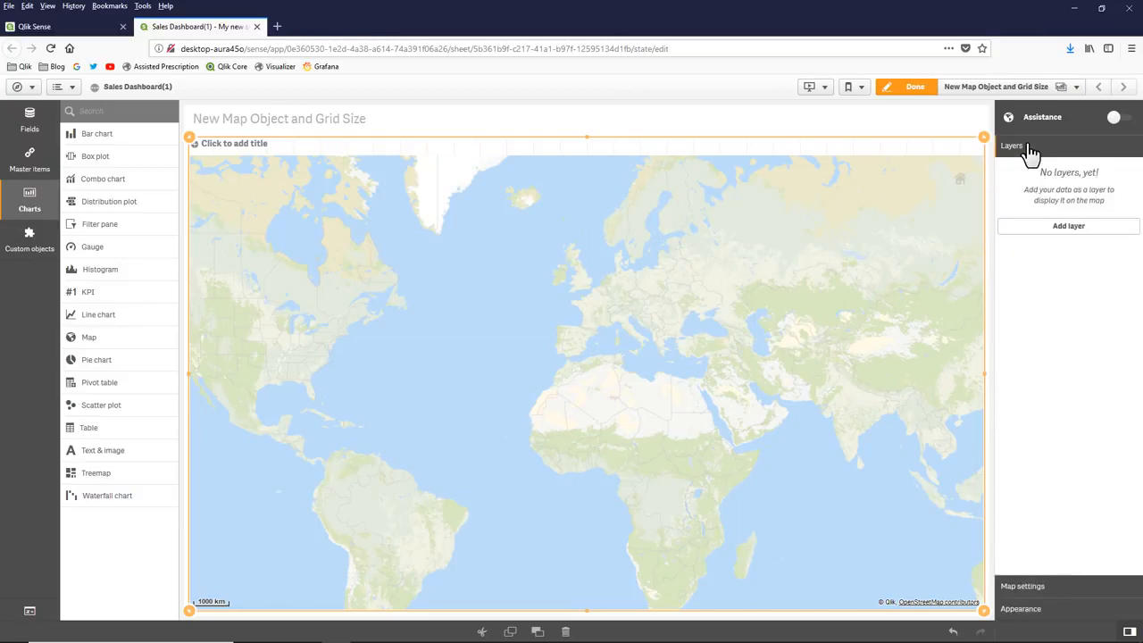
- Add an area layer to the map with Country as its dimension
click(1061, 229)
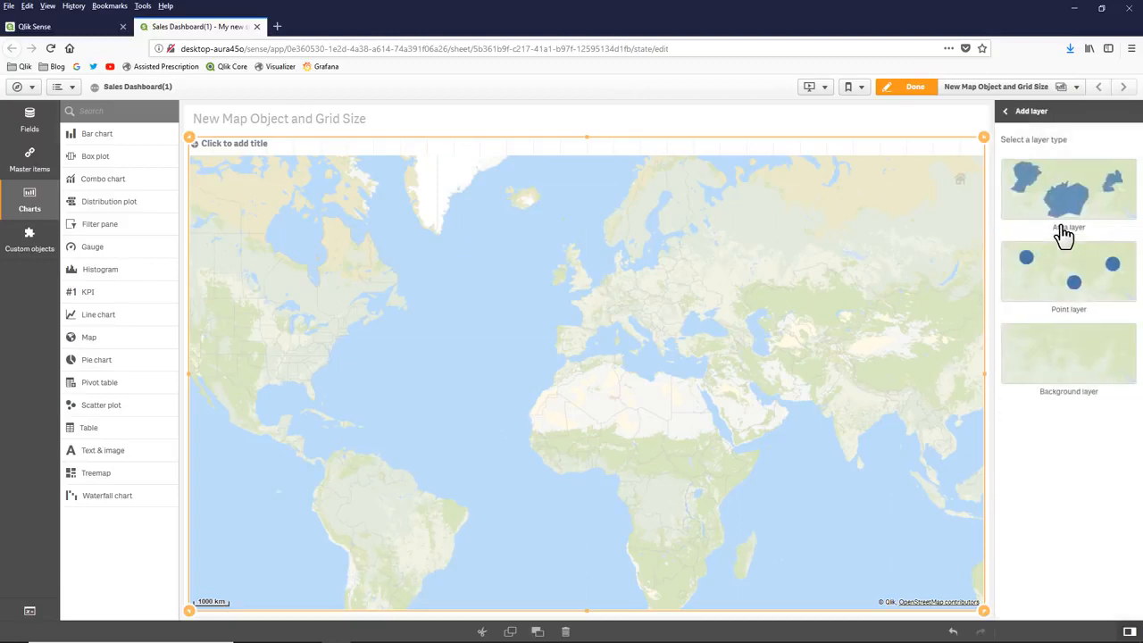
click(1065, 223)
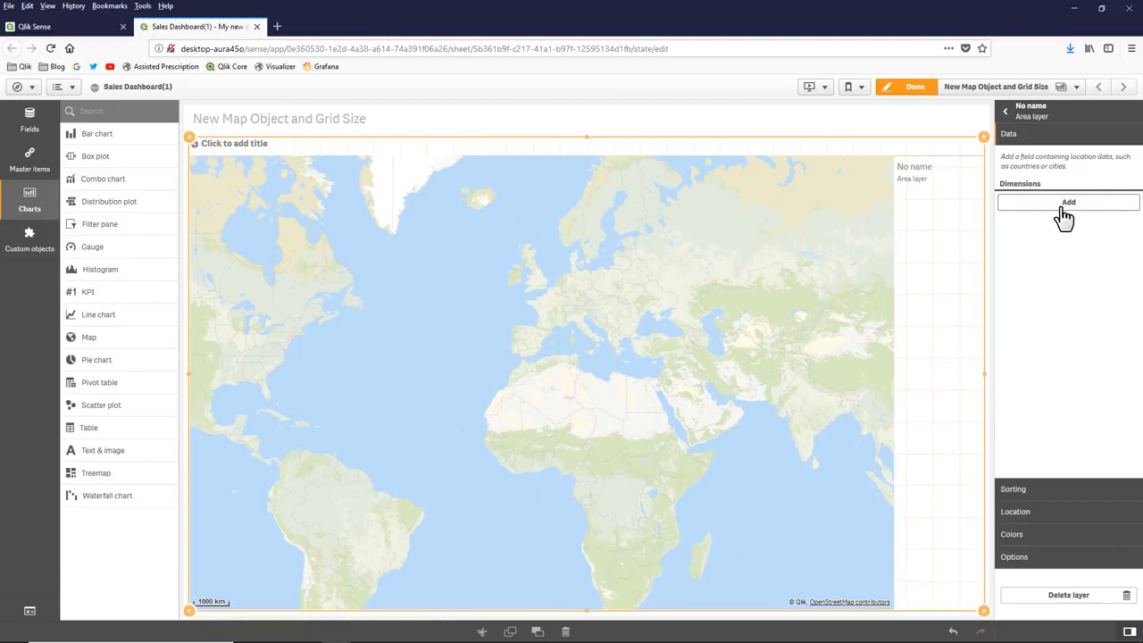
click(1064, 214)
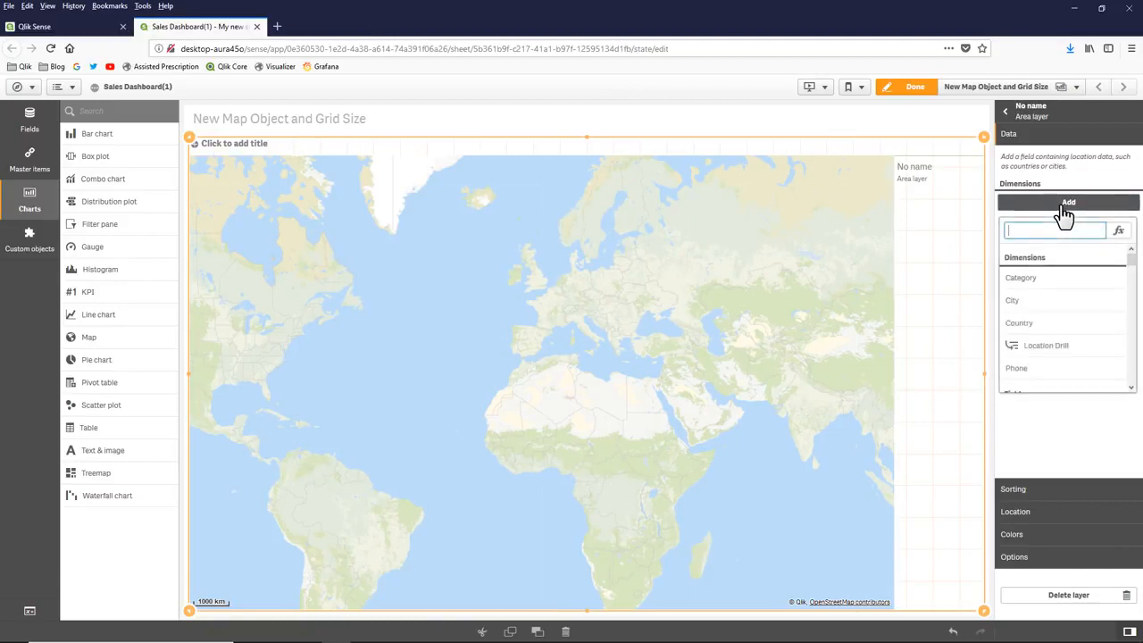
click(1054, 324)
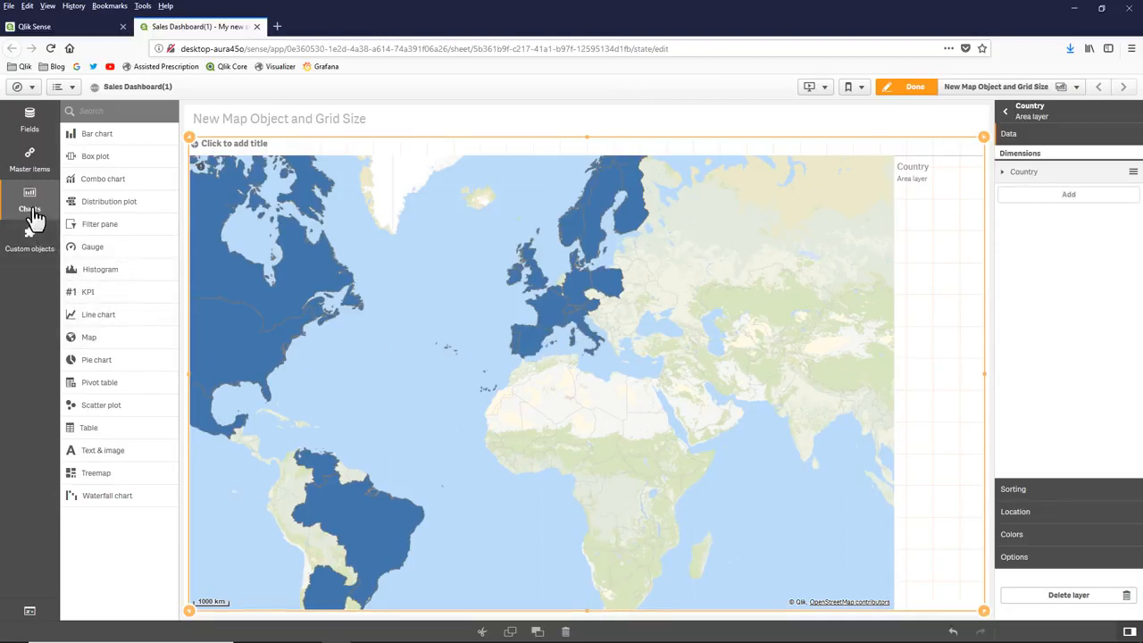
- Use the Sales field in the Country area layer to color it by Sum(Sales)
click(30, 123)
scroll(114, 377, down, 5)
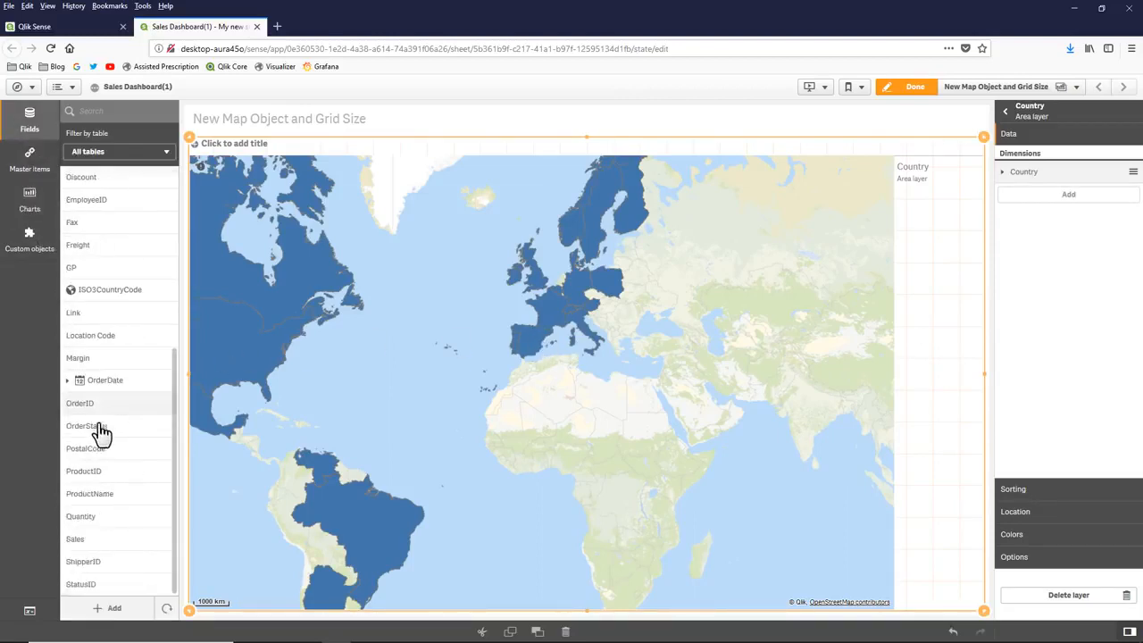
drag(89, 538, 477, 429)
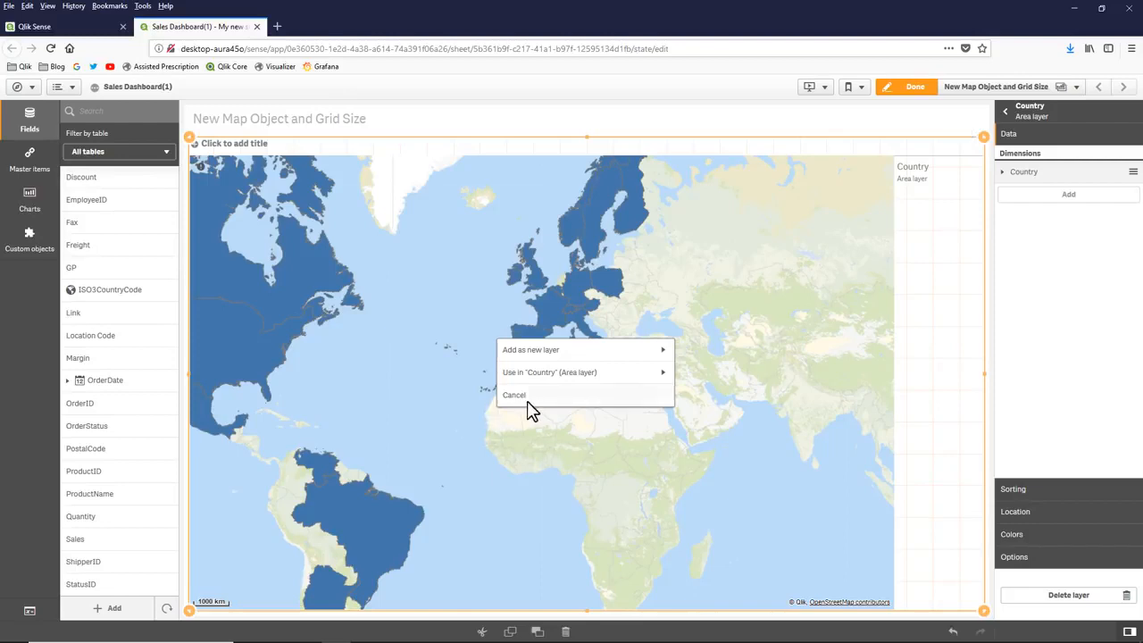
click(607, 374)
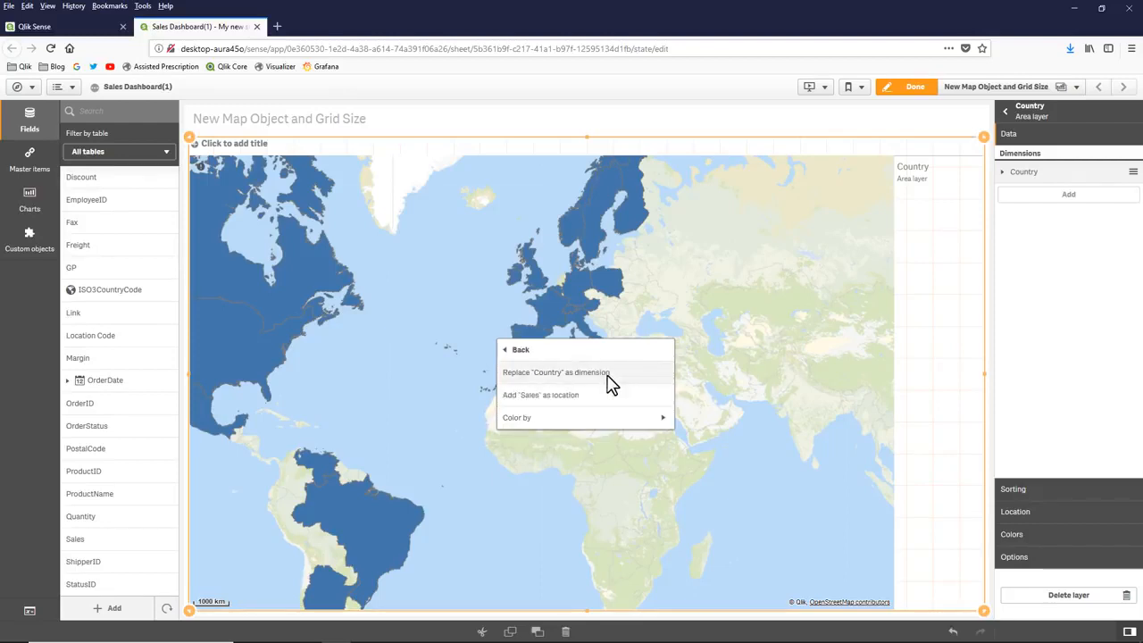
click(618, 419)
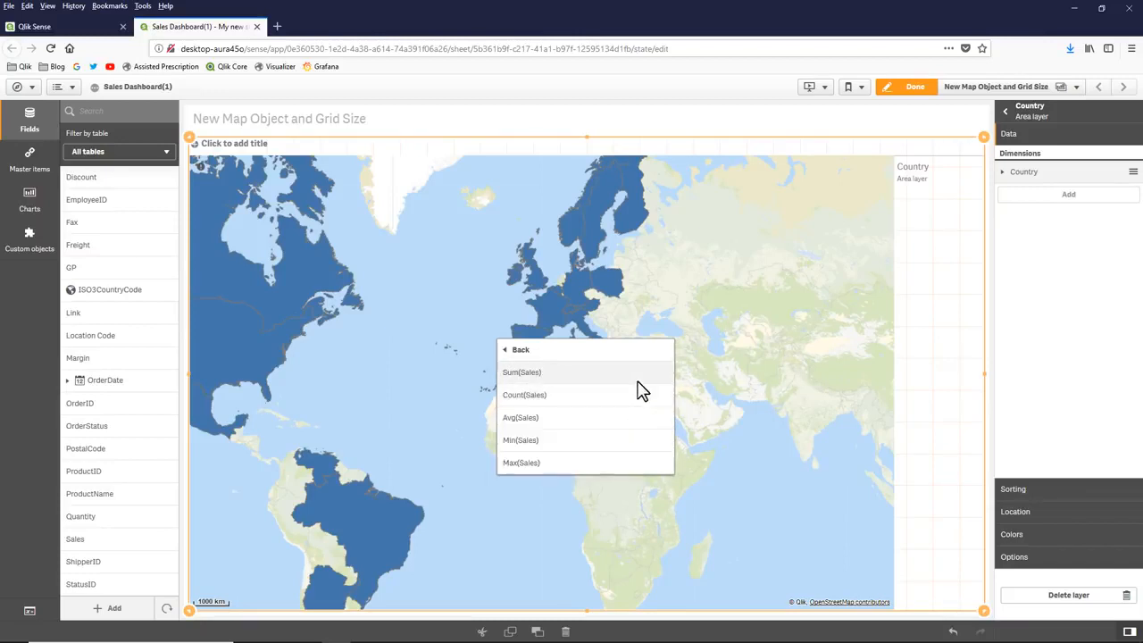
click(637, 375)
drag(437, 387, 462, 390)
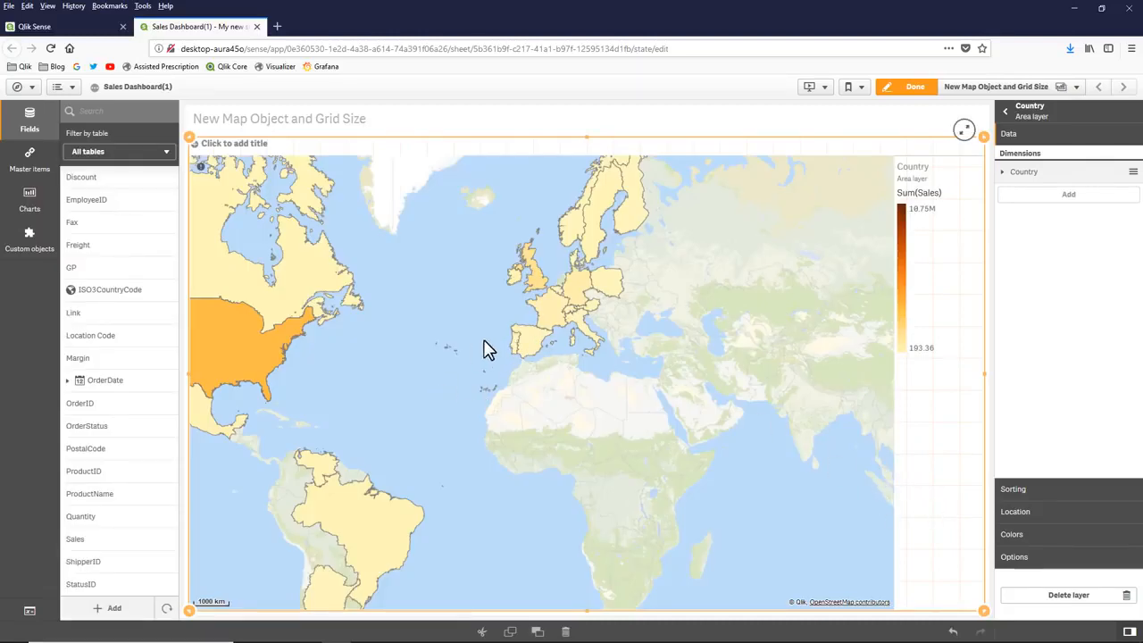
- Add a point layer to the map with City as its dimension
drag(1026, 171, 1037, 123)
click(1035, 123)
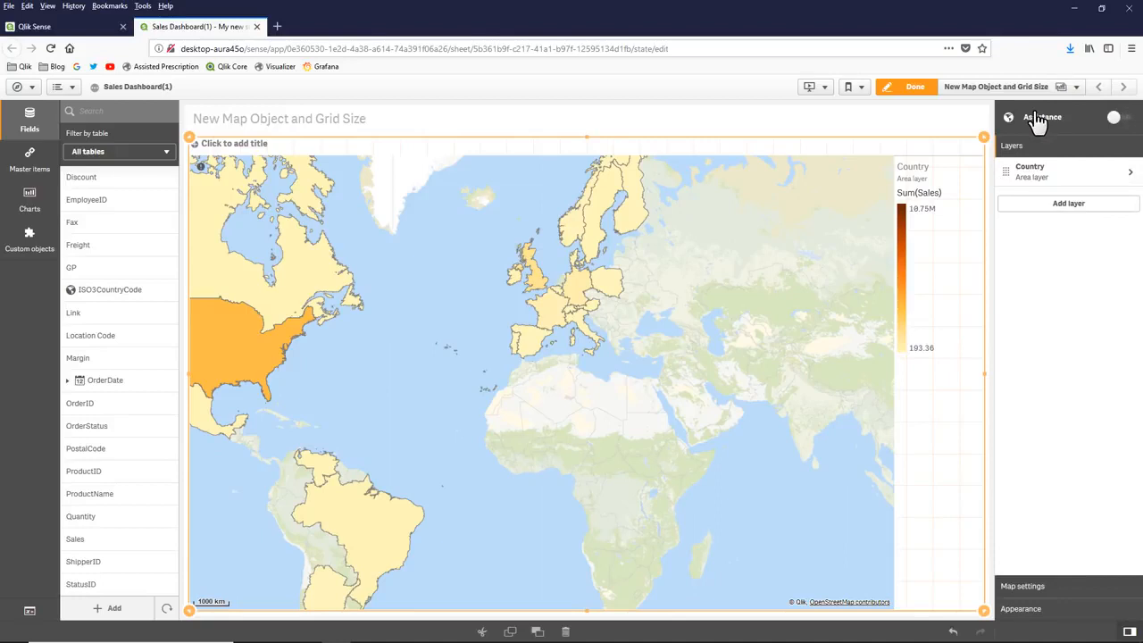
click(1049, 207)
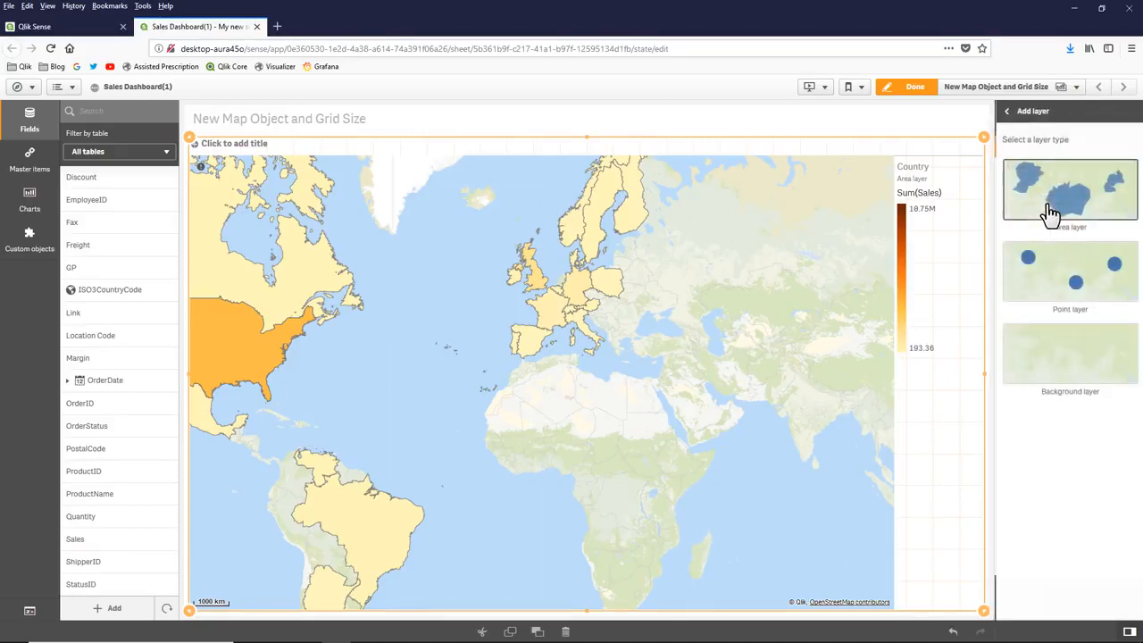
click(1045, 279)
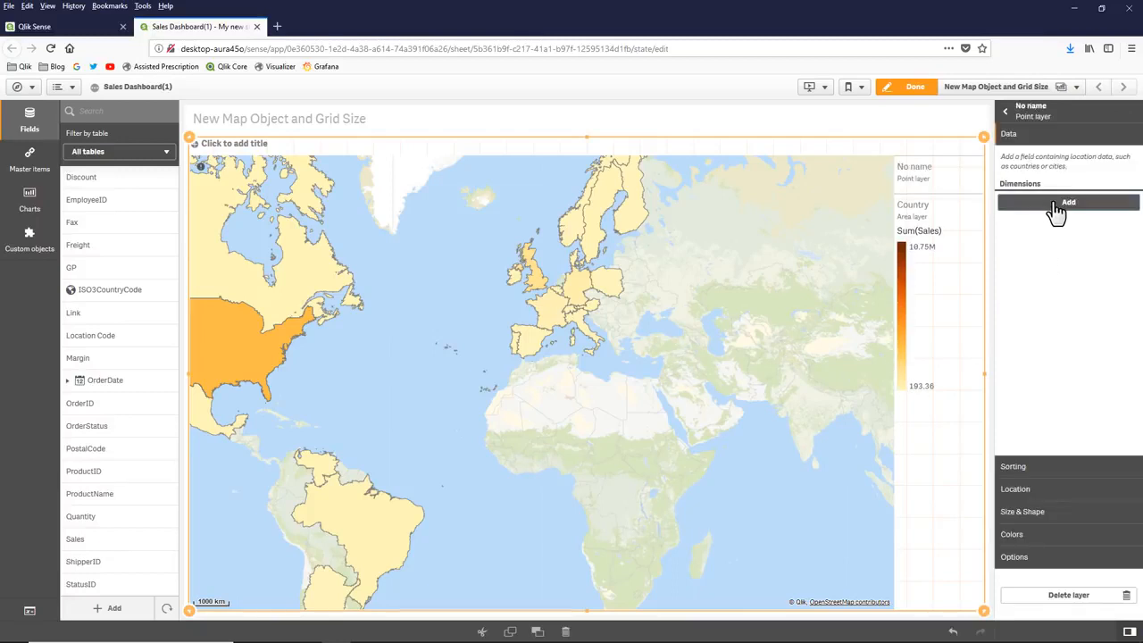
click(1051, 207)
click(1034, 302)
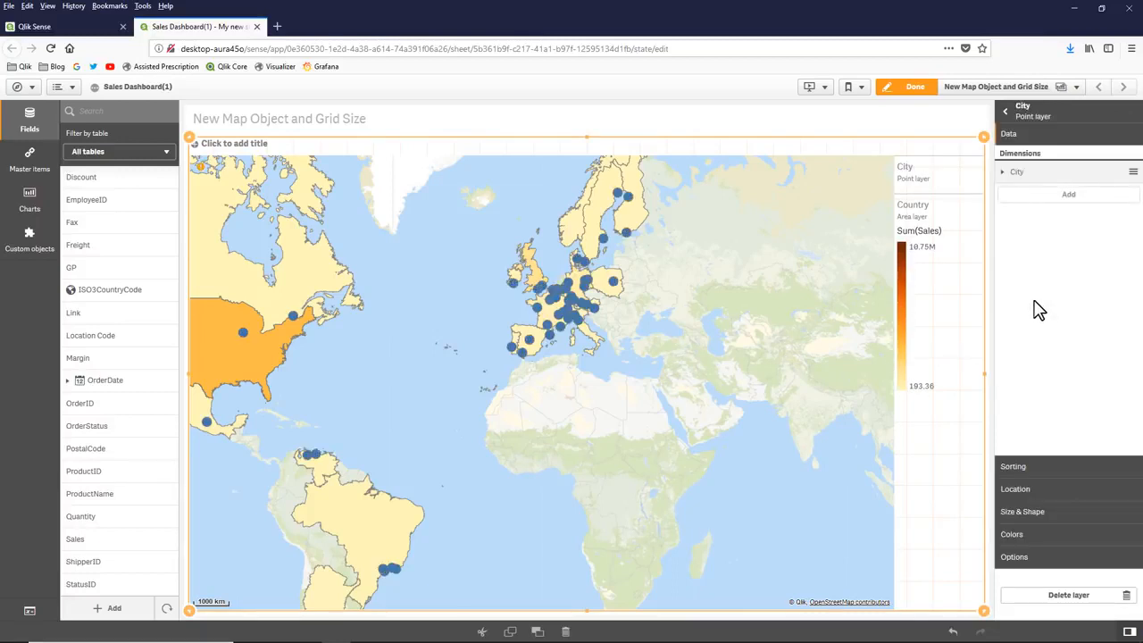
- Delete the map object from the sheet
right_click(689, 368)
click(711, 352)
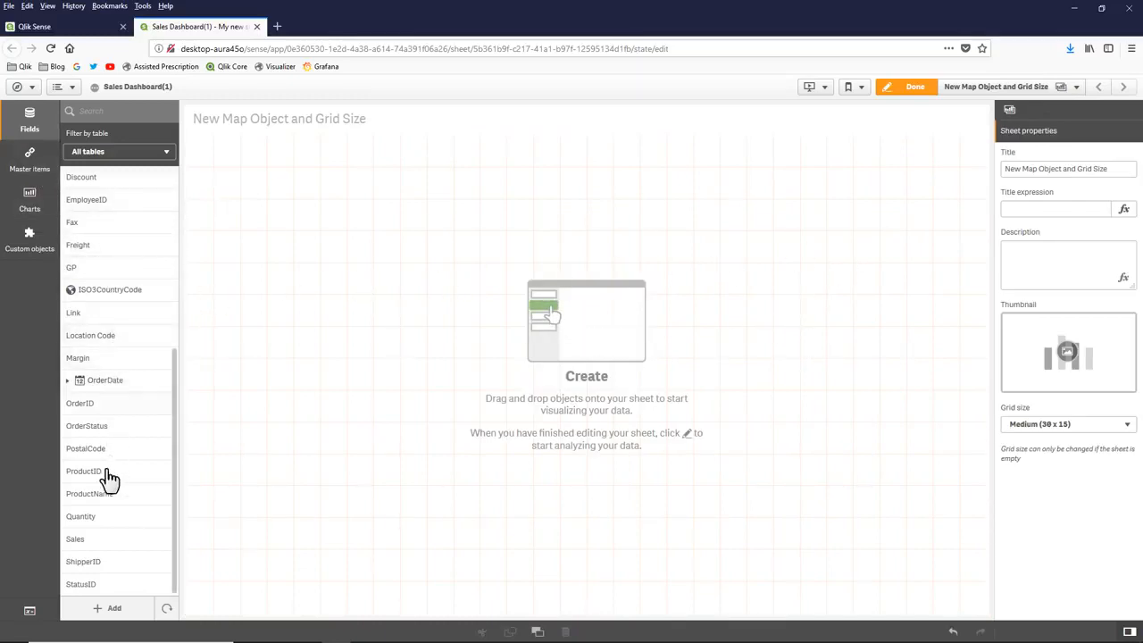
- Create a suggested map from the Country field and add the Sales field to it as the measure
scroll(102, 379, up, 4)
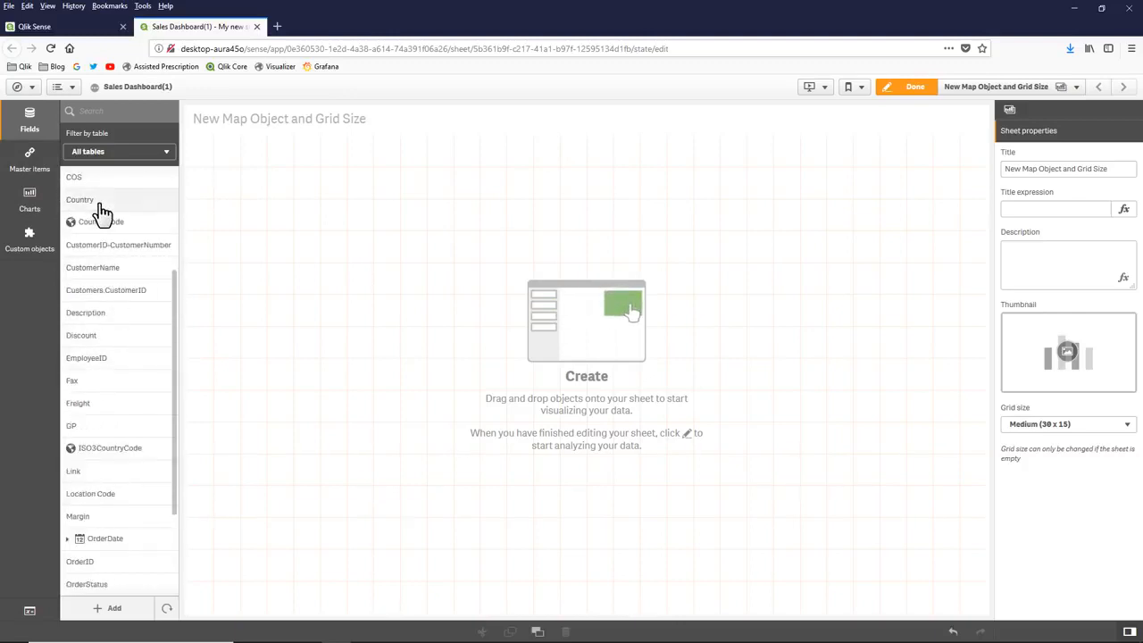
drag(100, 201, 531, 313)
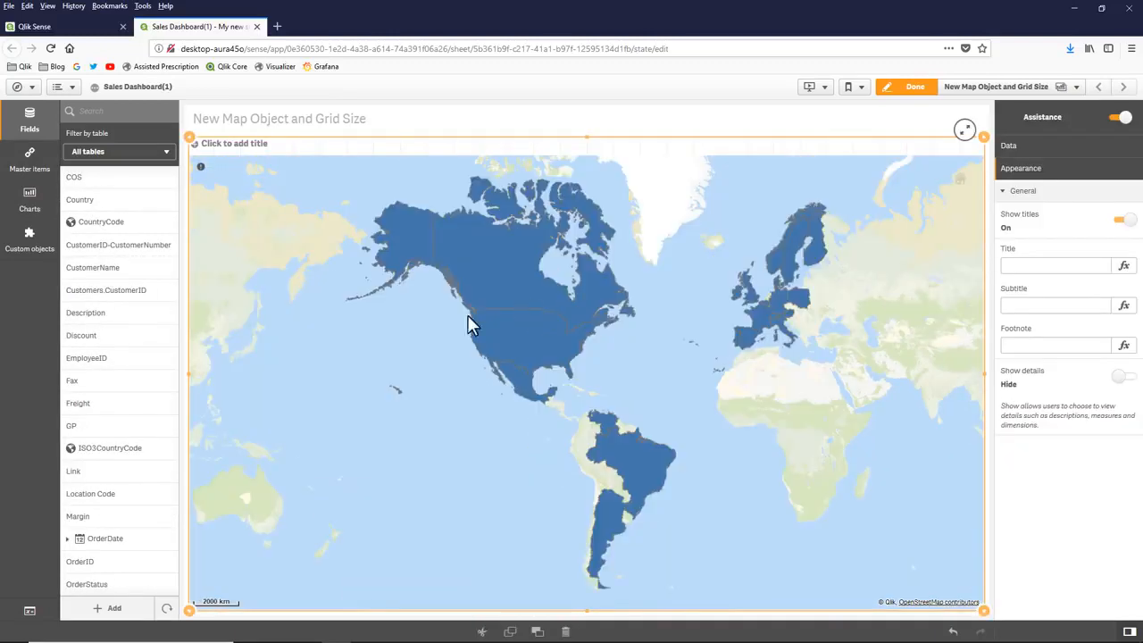
scroll(120, 518, down, 4)
drag(111, 539, 581, 459)
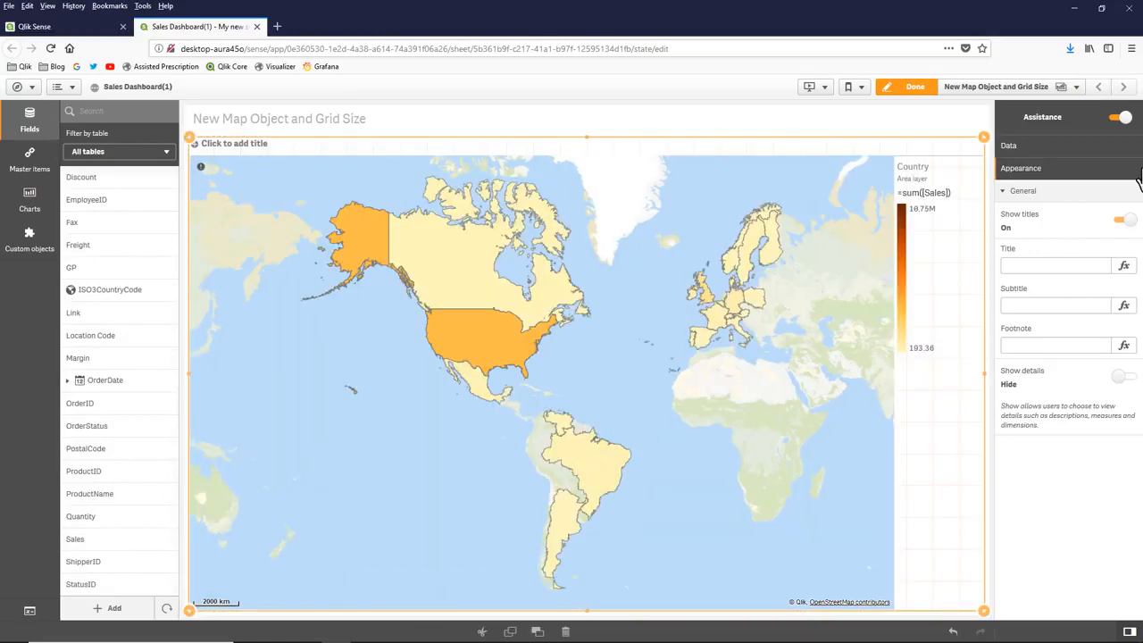
- Turn off assistance for the map and add the City field as a new point layer
click(1119, 119)
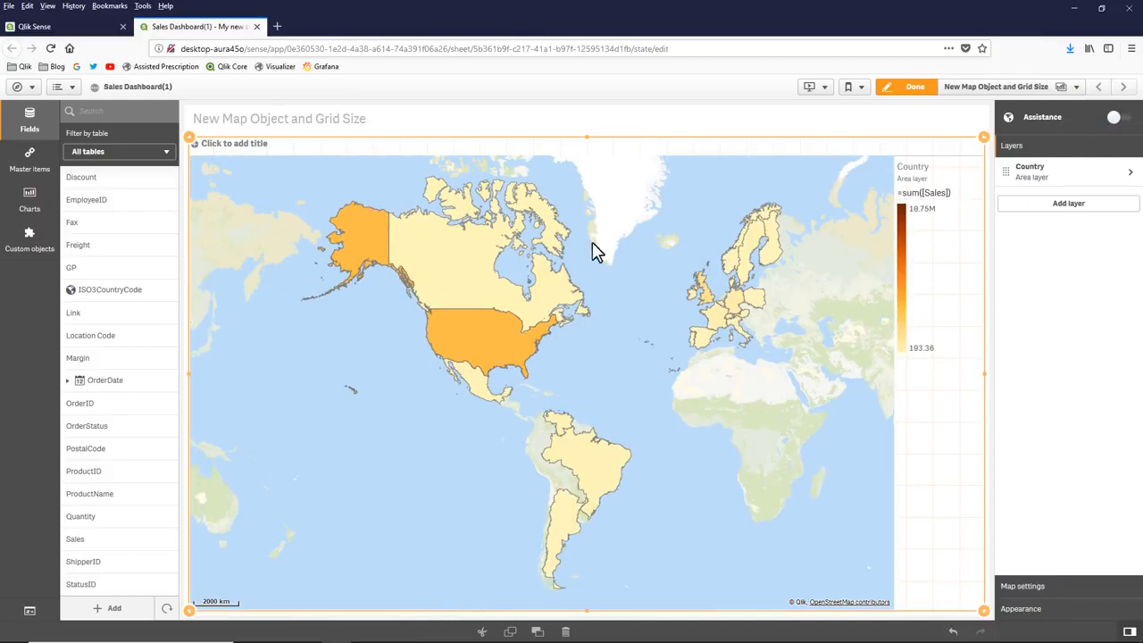
scroll(105, 335, up, 5)
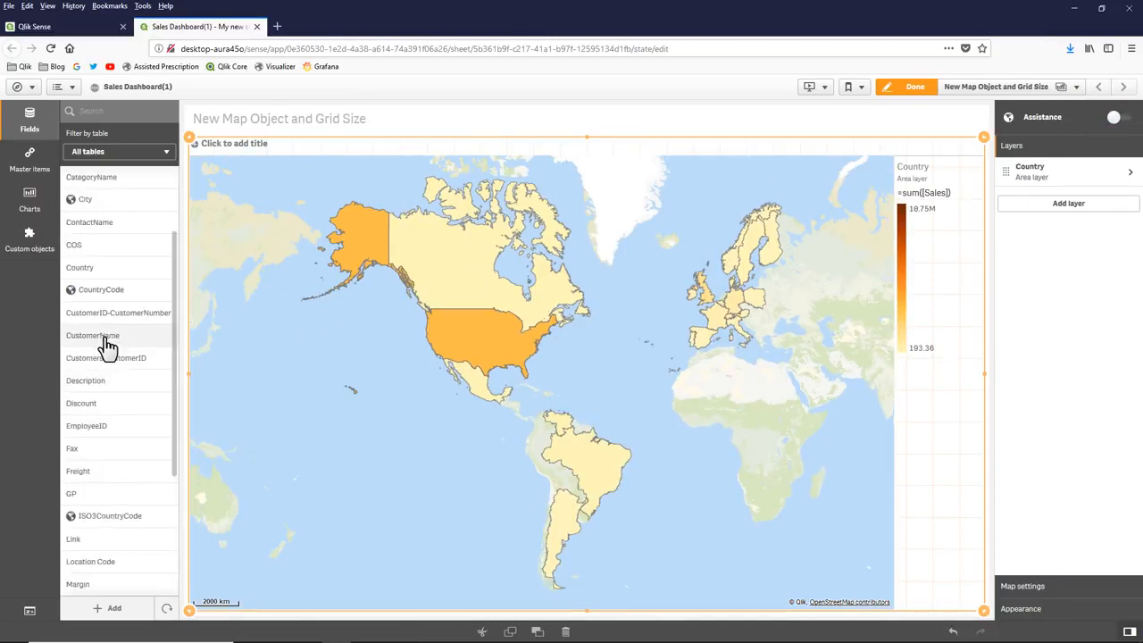
drag(103, 295, 516, 365)
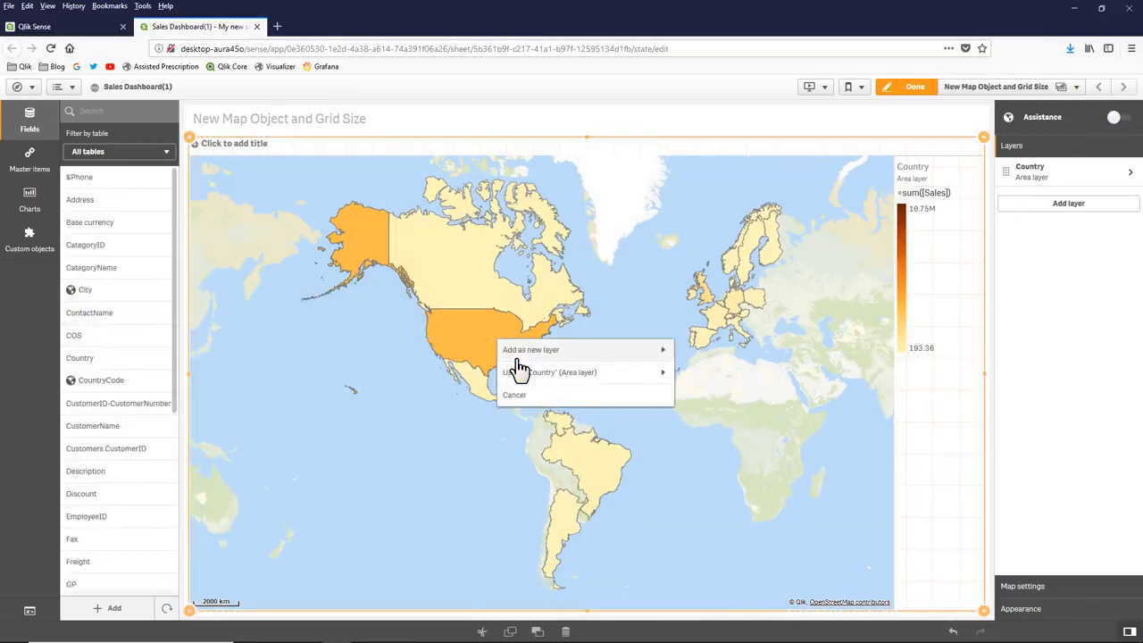
click(582, 355)
click(586, 375)
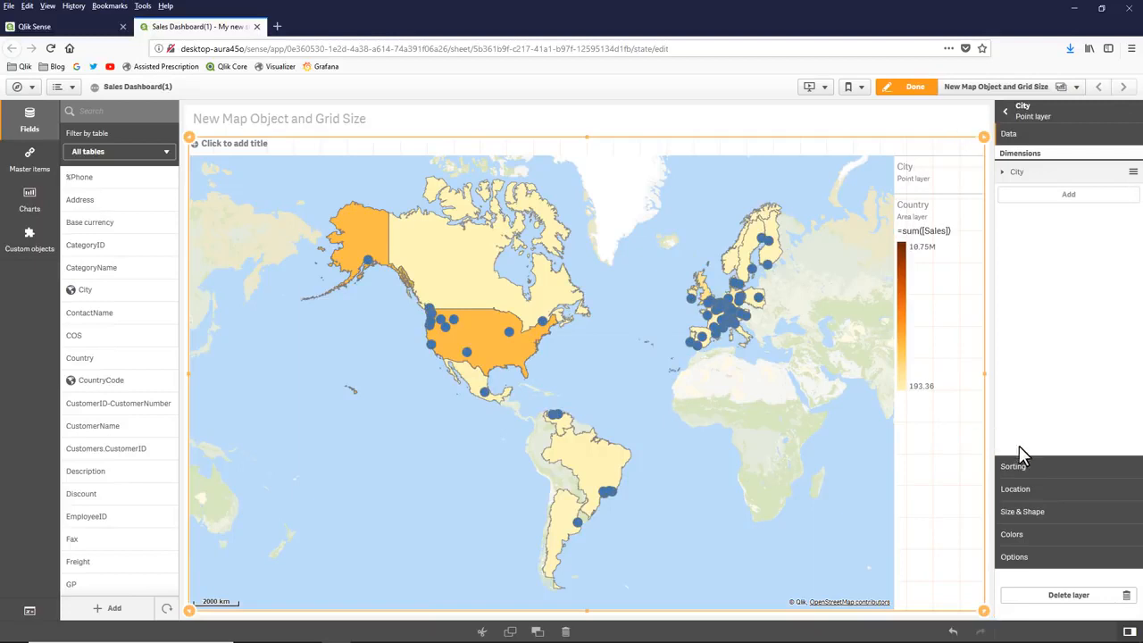
- Inspect the settings of the City point layer and the Country area layer
click(1031, 114)
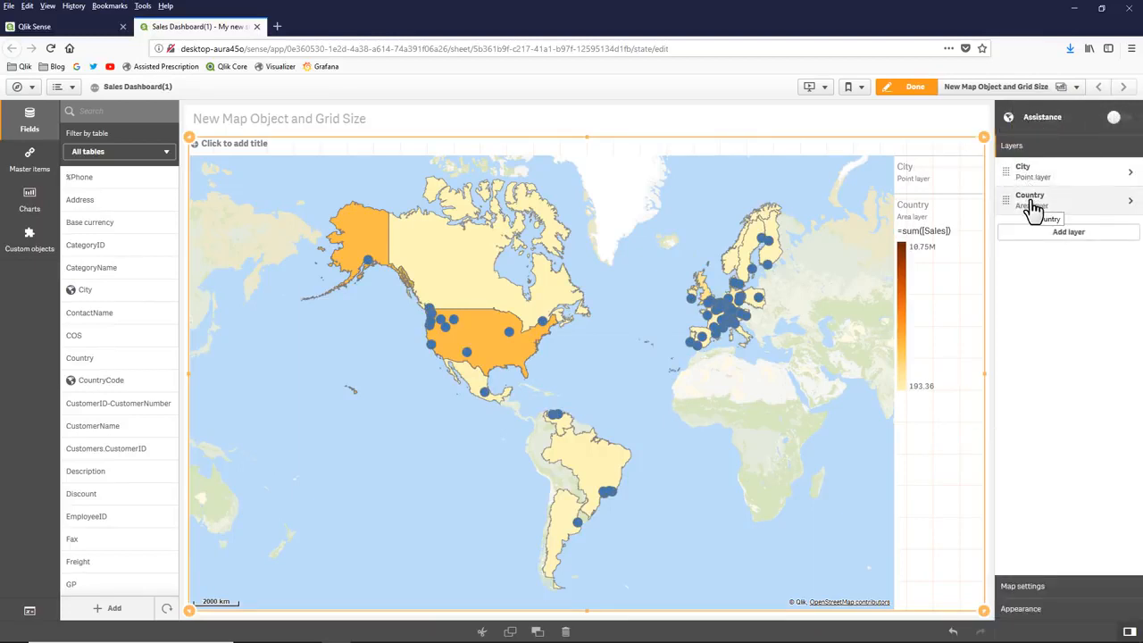
click(1040, 174)
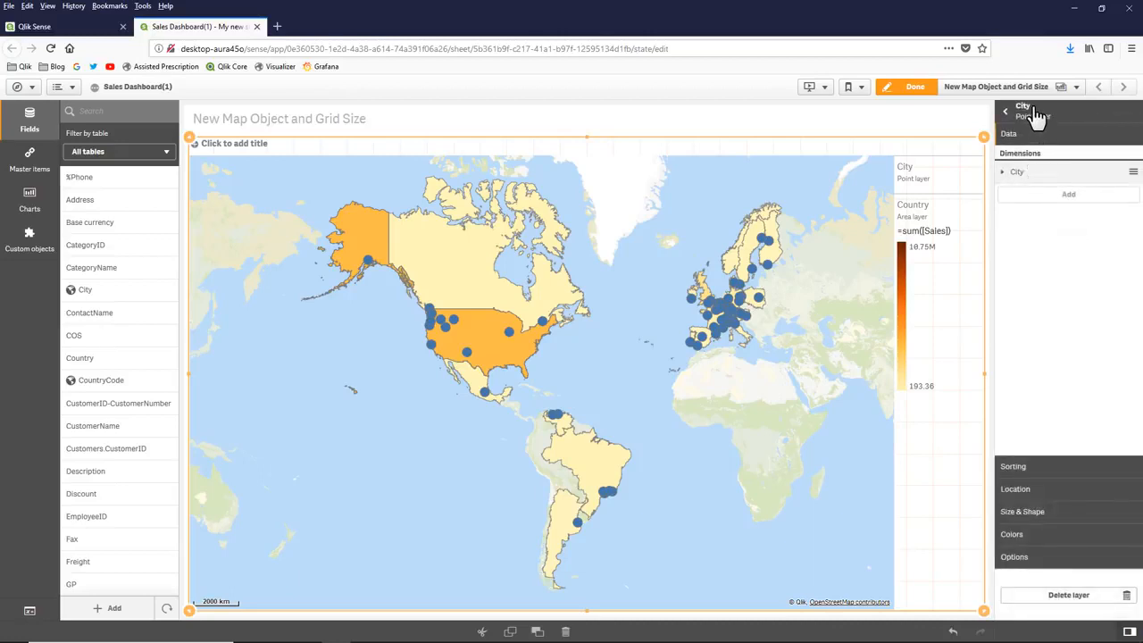
click(1027, 116)
click(1047, 210)
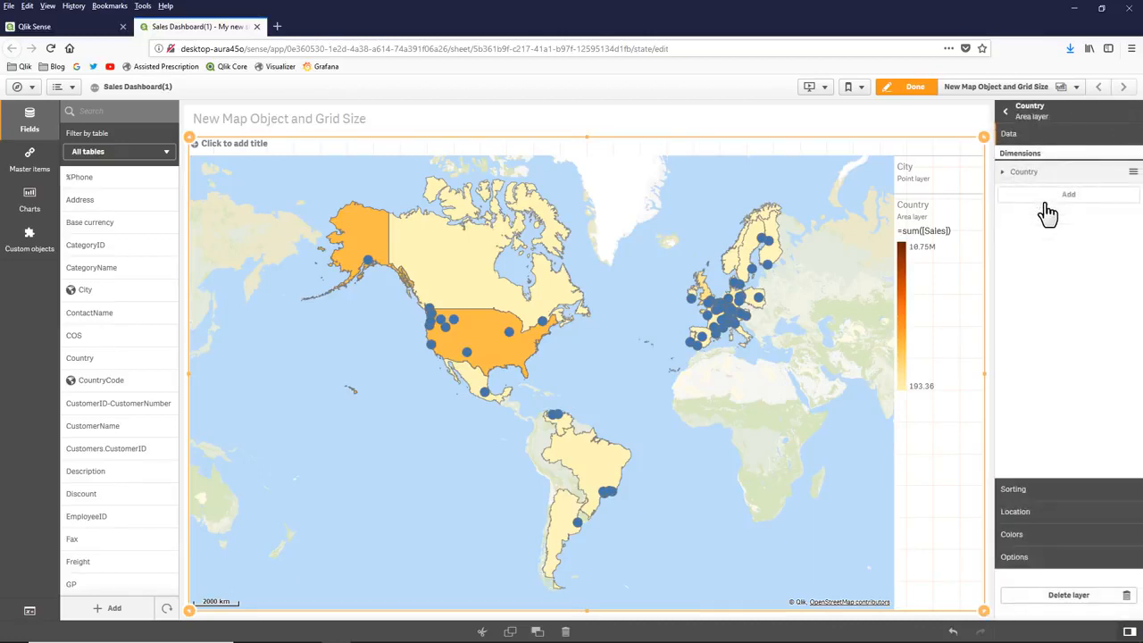
click(1027, 113)
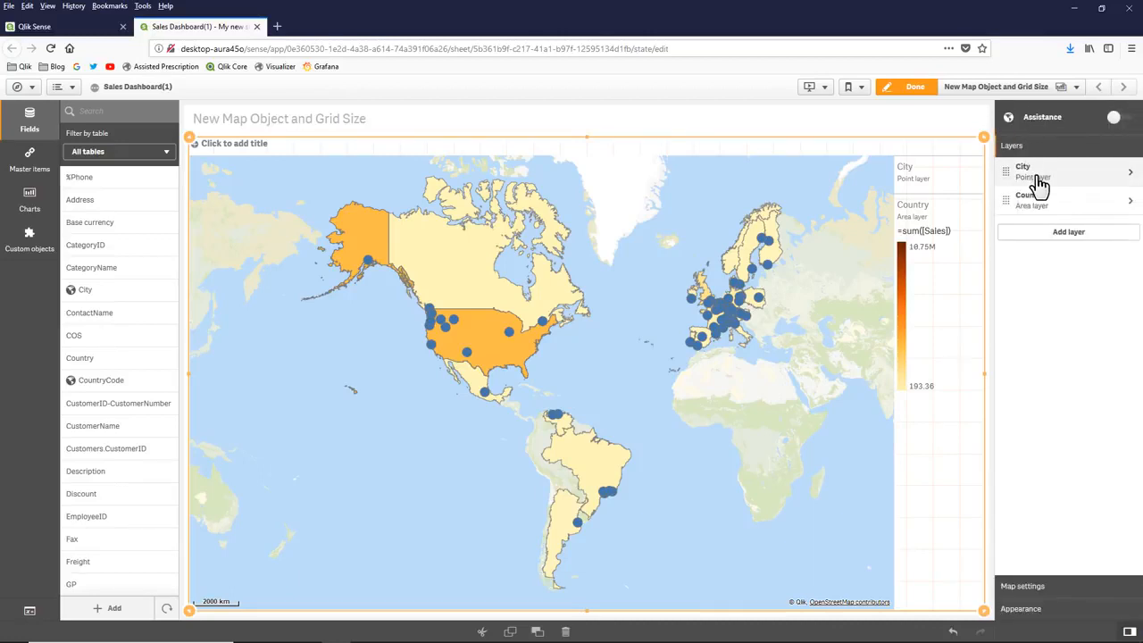
- Change the marker shape of the City point layer from bubbles to squares
click(1038, 182)
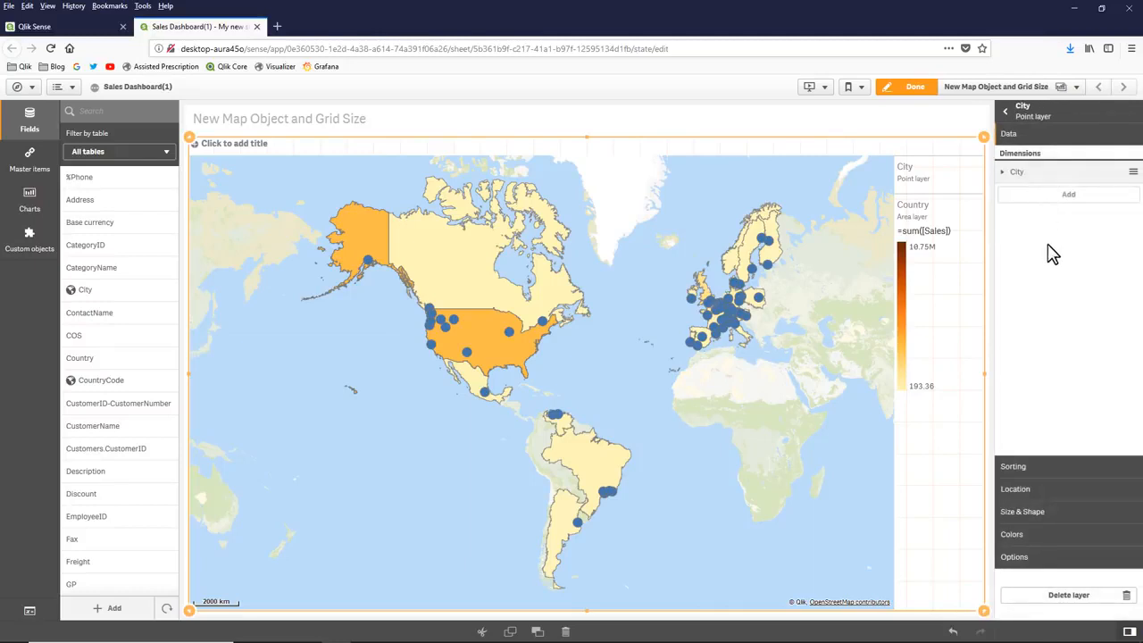
click(1038, 513)
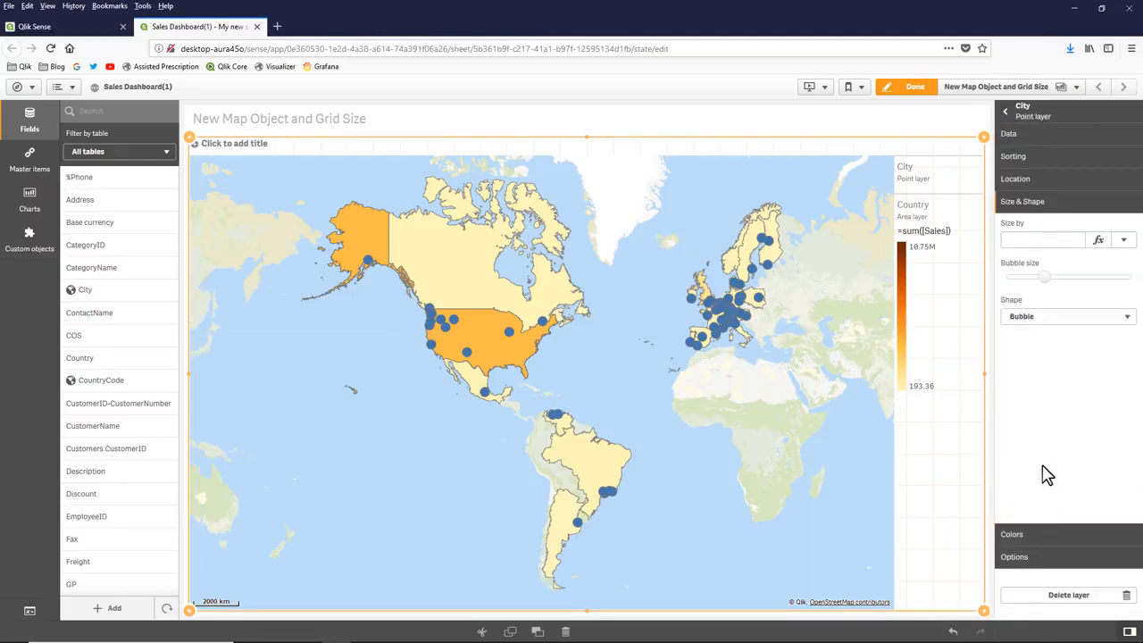
click(1070, 320)
click(1061, 362)
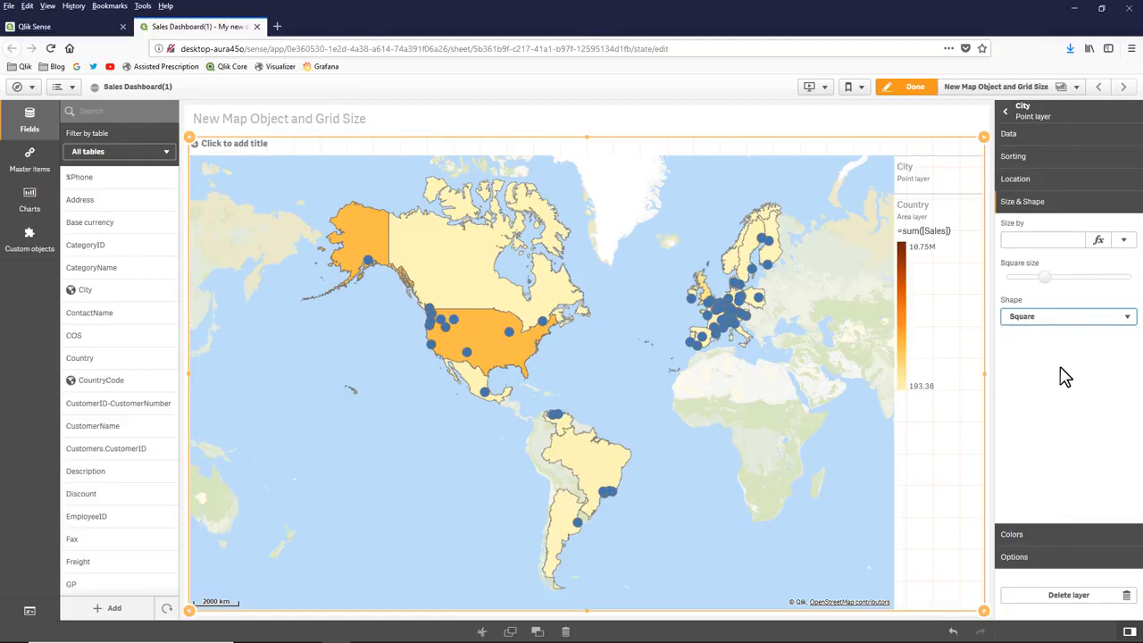
- Switch the City point layer to custom colors and set its single color to orange-red #f93f17
click(1038, 534)
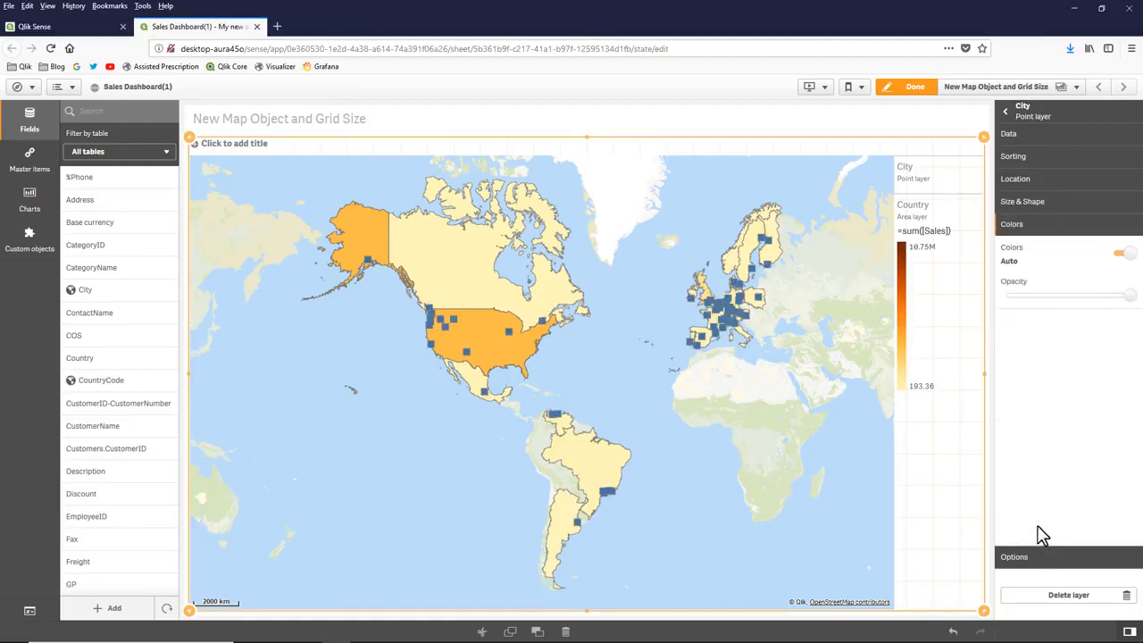
click(1122, 255)
click(1121, 312)
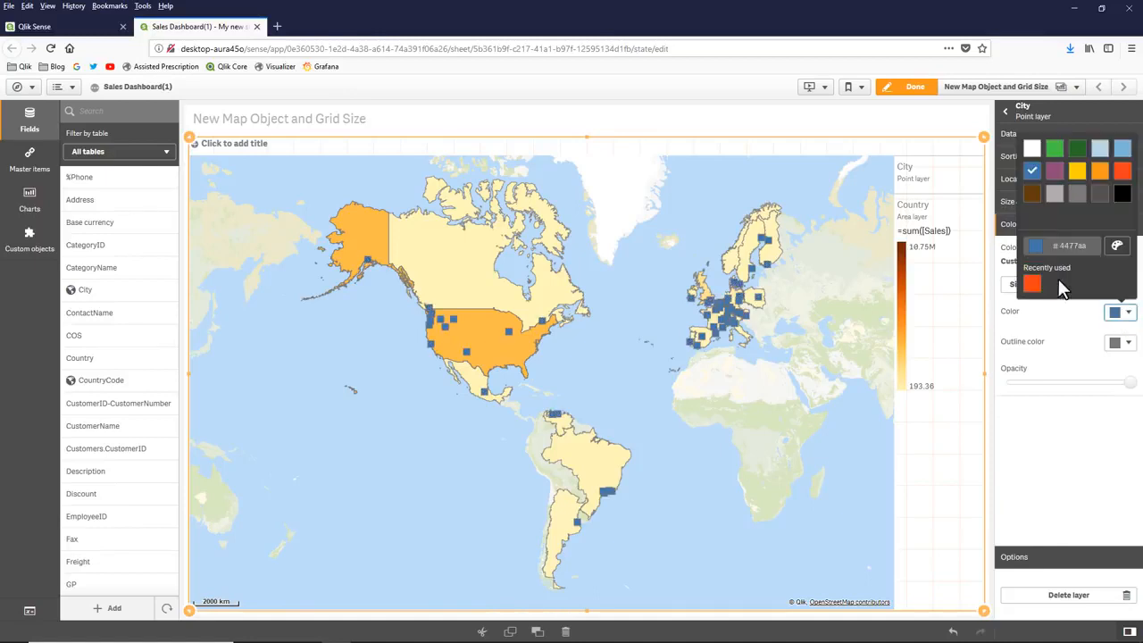
click(1031, 284)
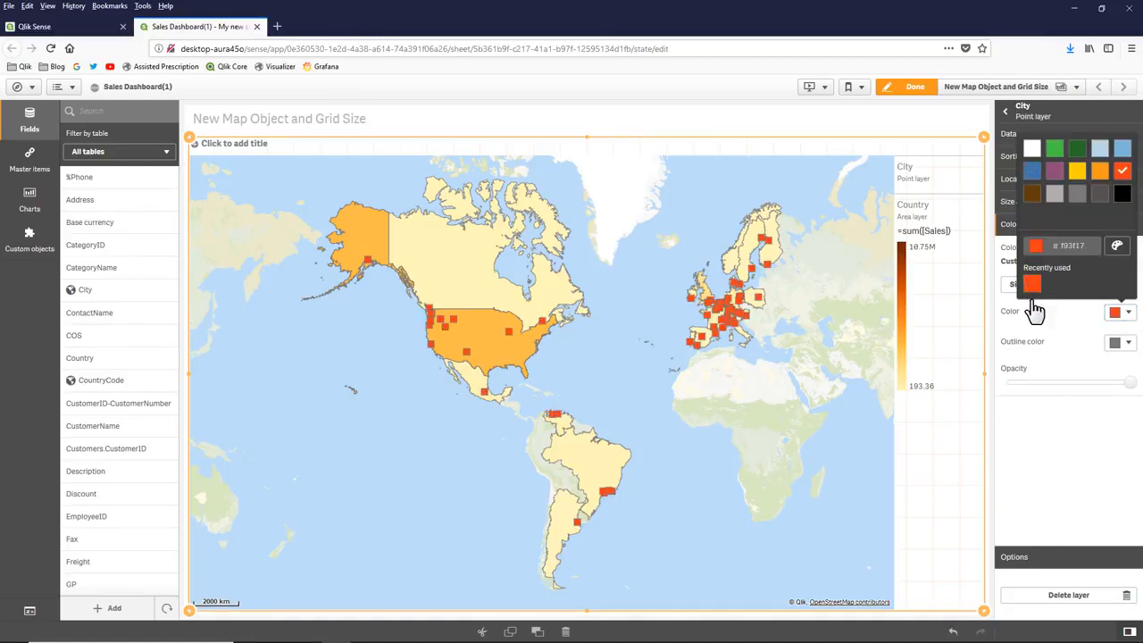
click(1040, 433)
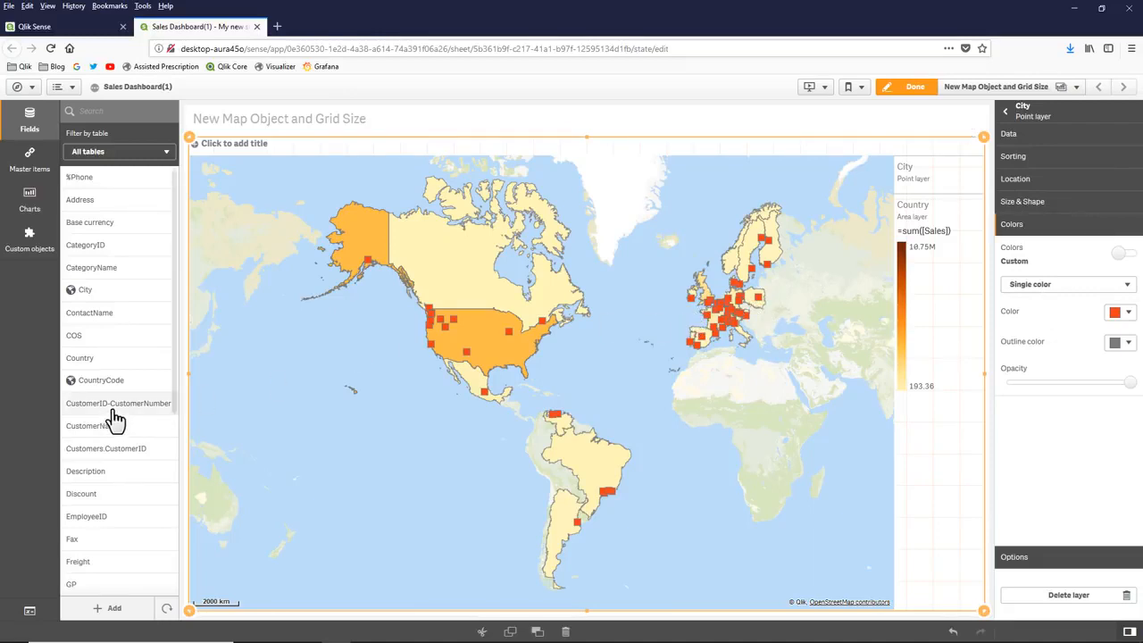
- Use the ProductID field in the City point layer to size the points by Count(ProductID)
scroll(108, 425, down, 3)
scroll(98, 477, down, 3)
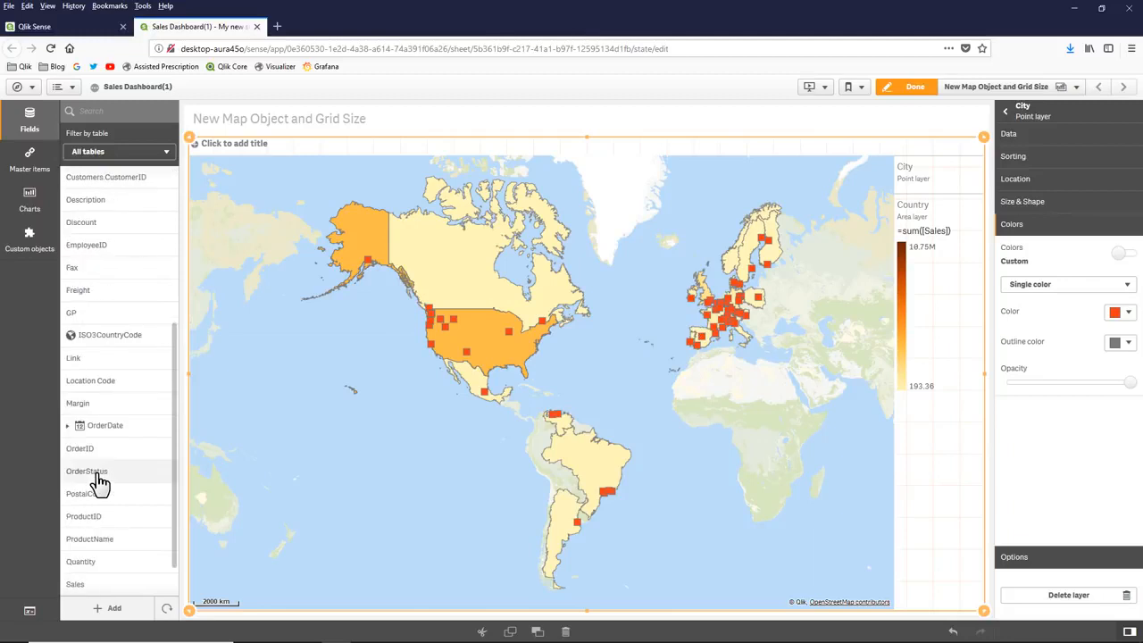
drag(96, 516, 487, 386)
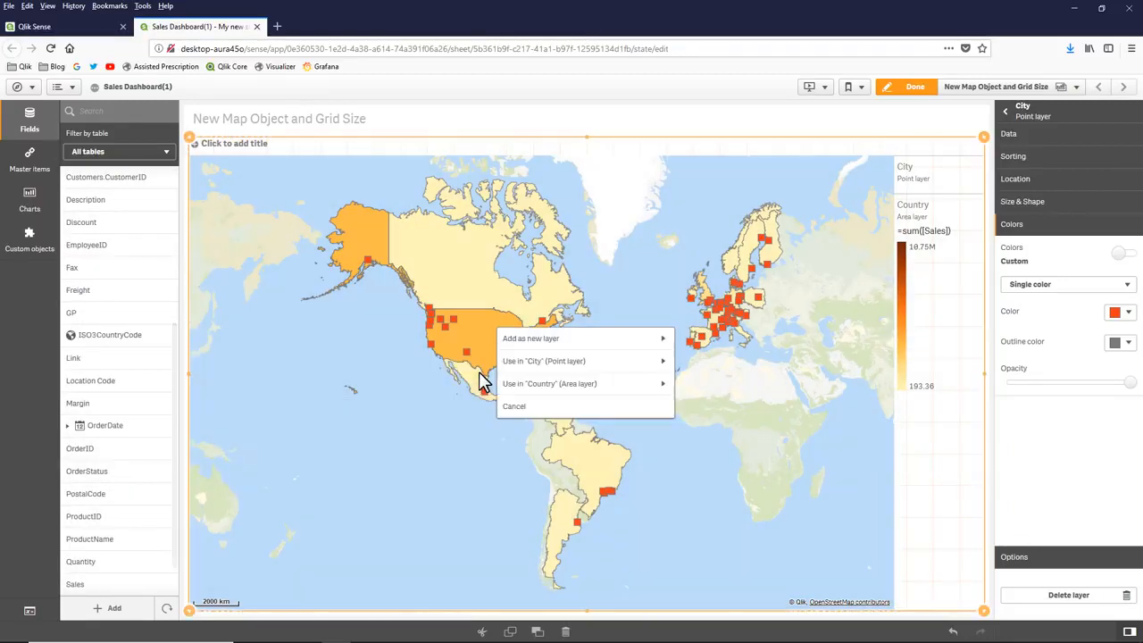
click(576, 362)
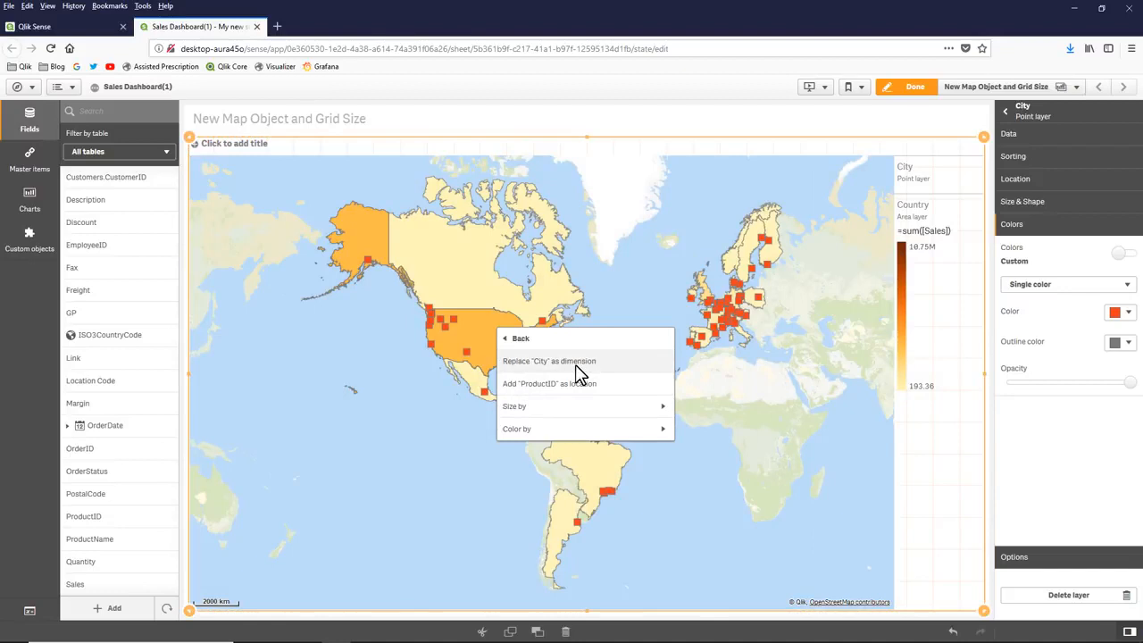
click(605, 407)
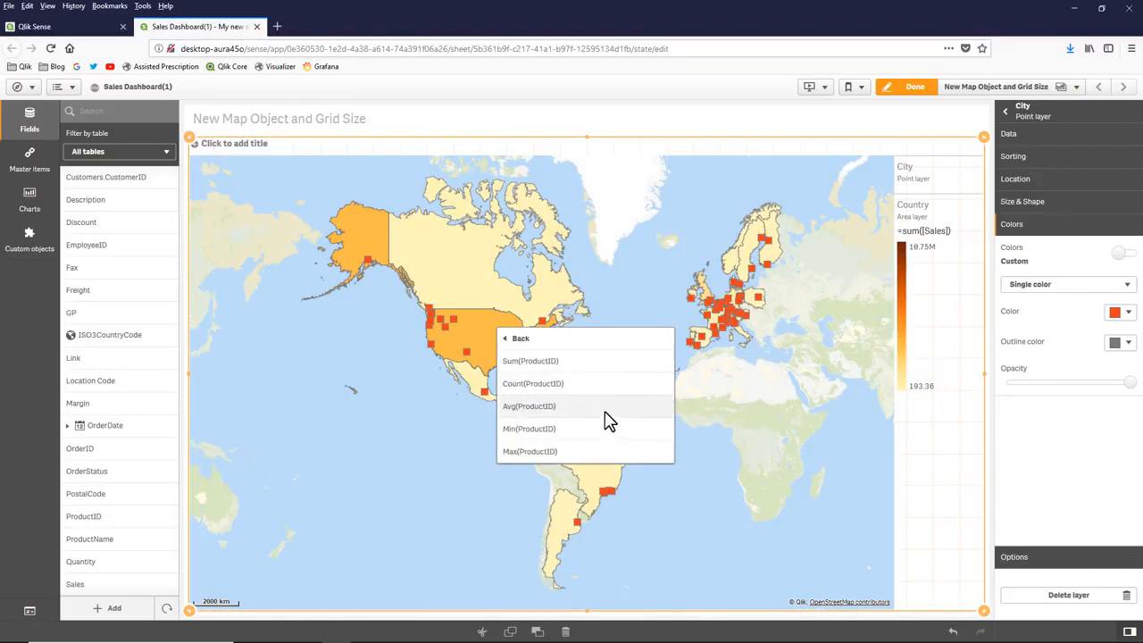
click(603, 390)
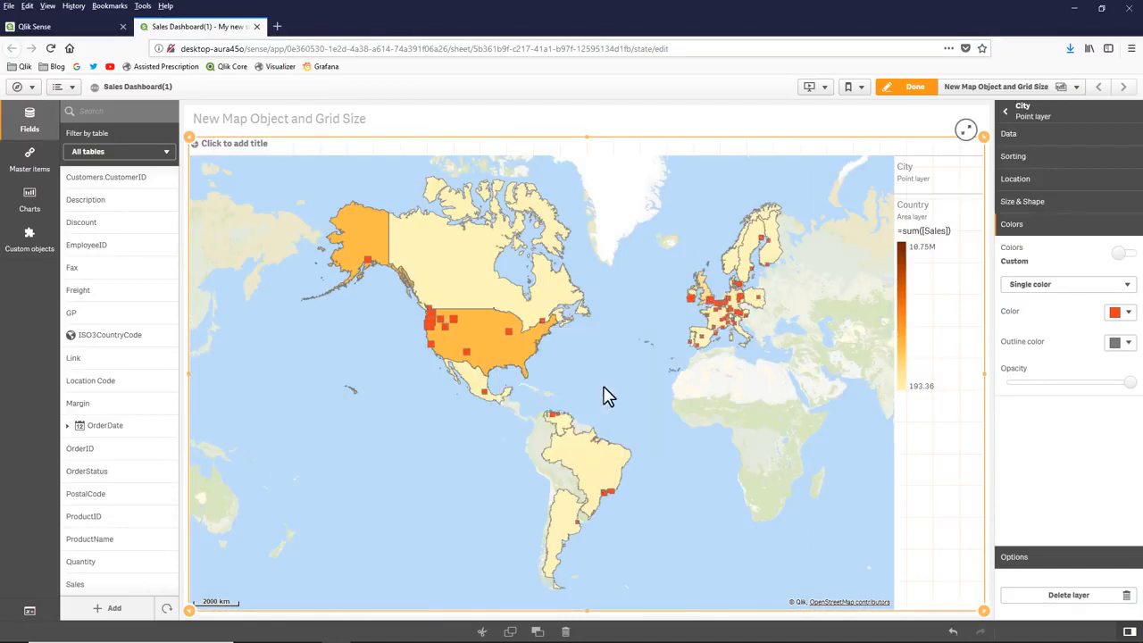
- Examine the sized city points and their product counts on the finished sheet, and return to editing
click(917, 88)
scroll(478, 356, up, 1)
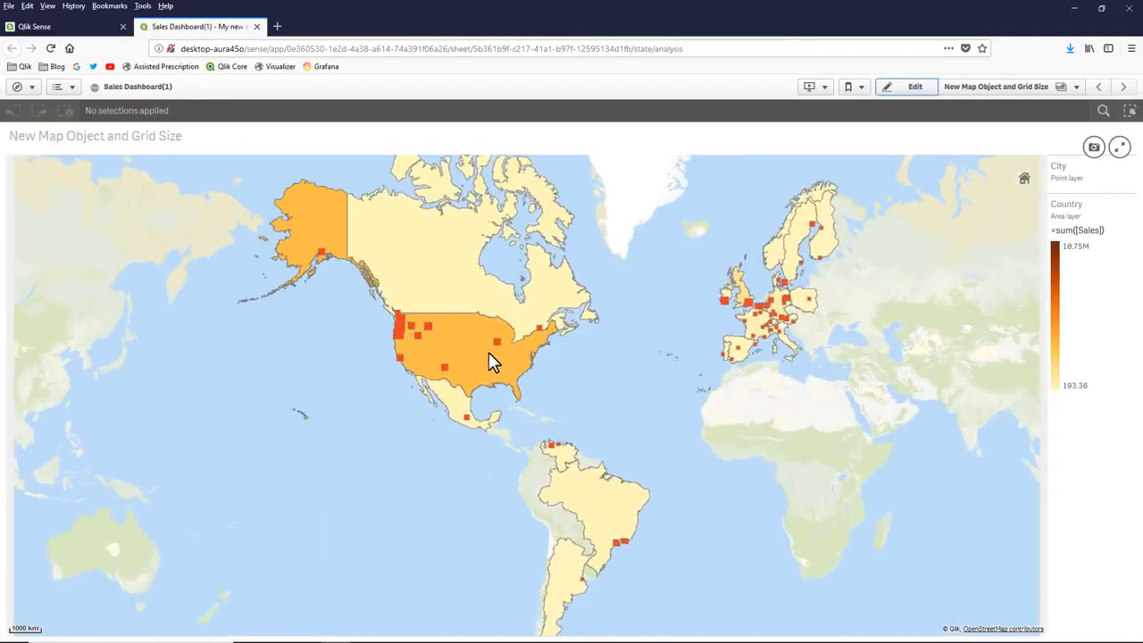
mouse_move(501, 341)
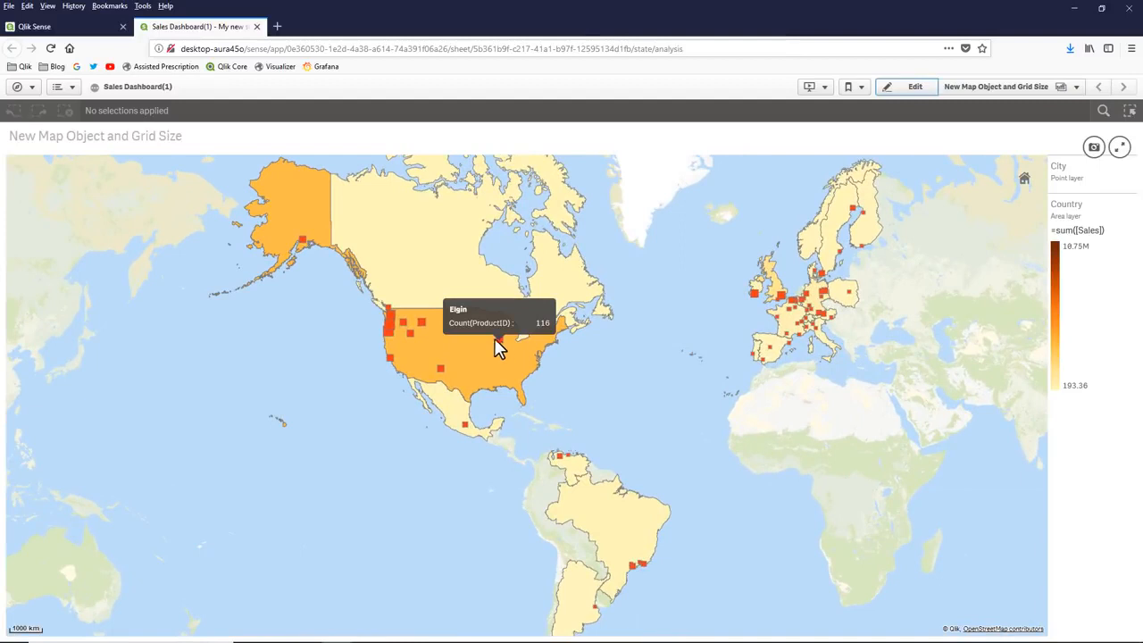
mouse_move(464, 339)
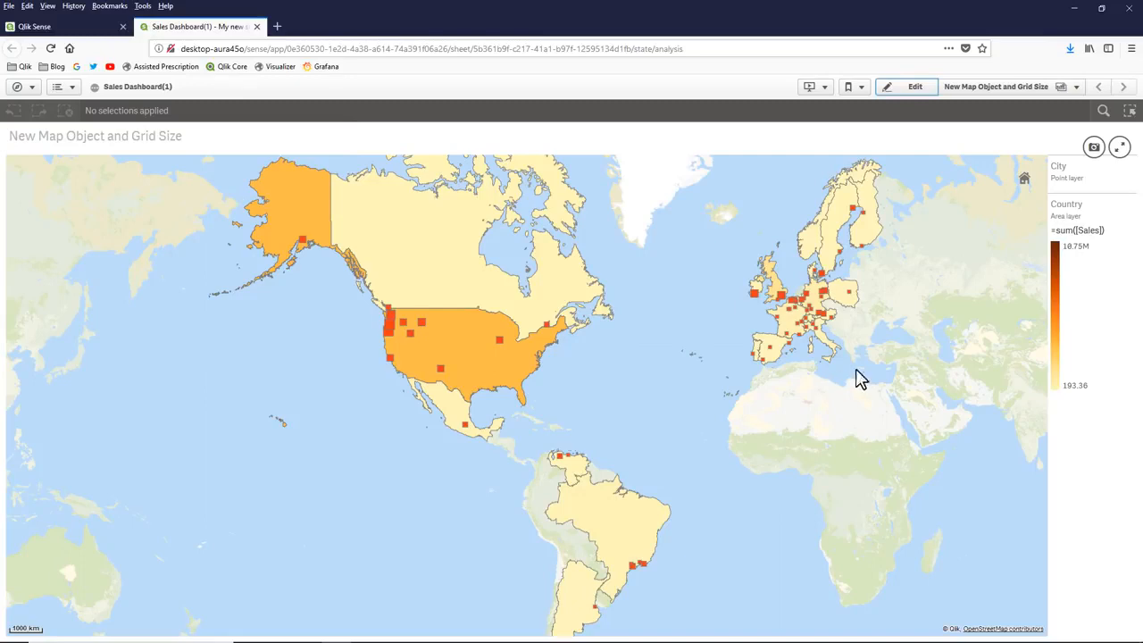
click(909, 87)
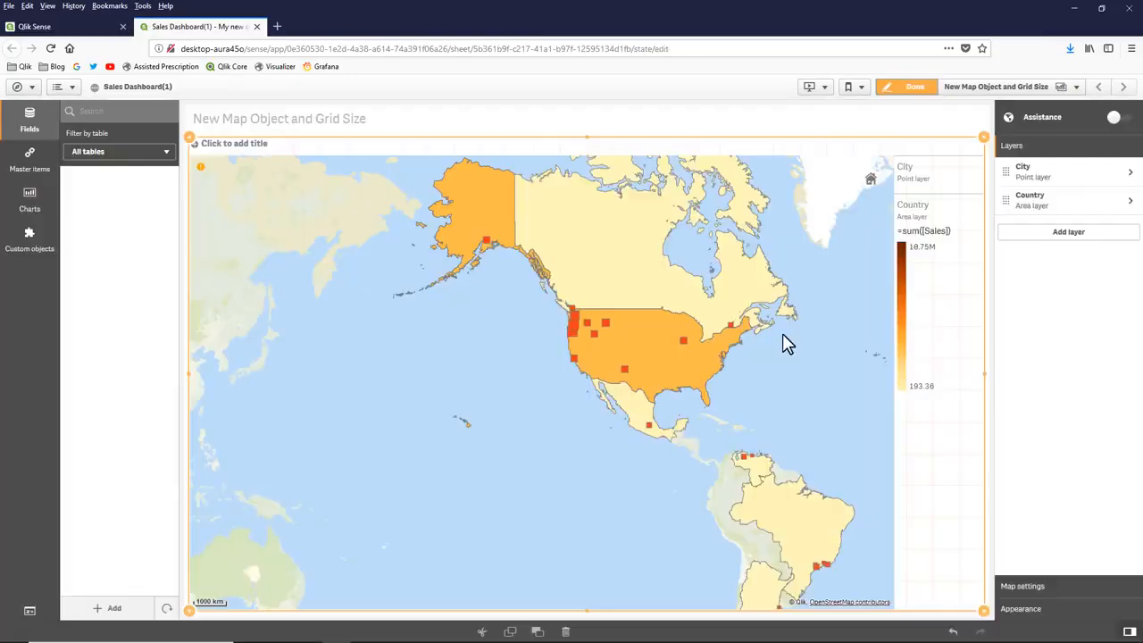